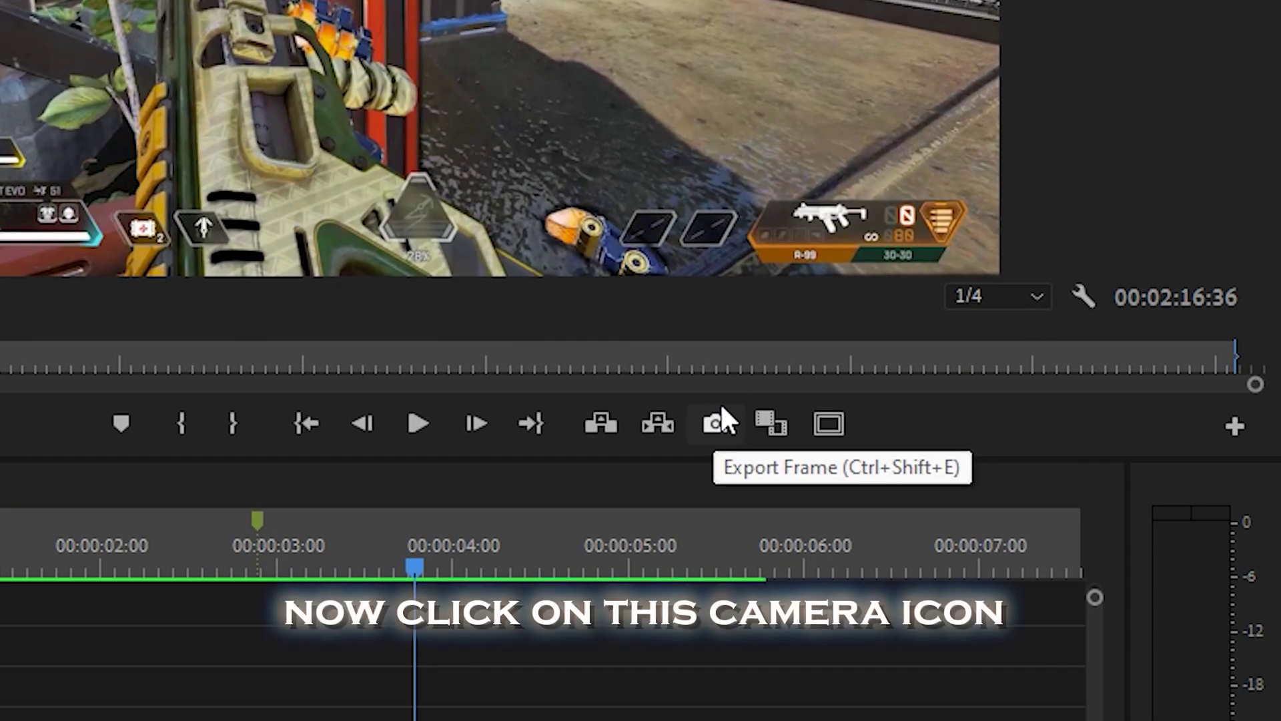
# - Export the current frame at 00:00:03:47 as a JPEG still with importing into the project enabled
pyautogui.click(714, 422)
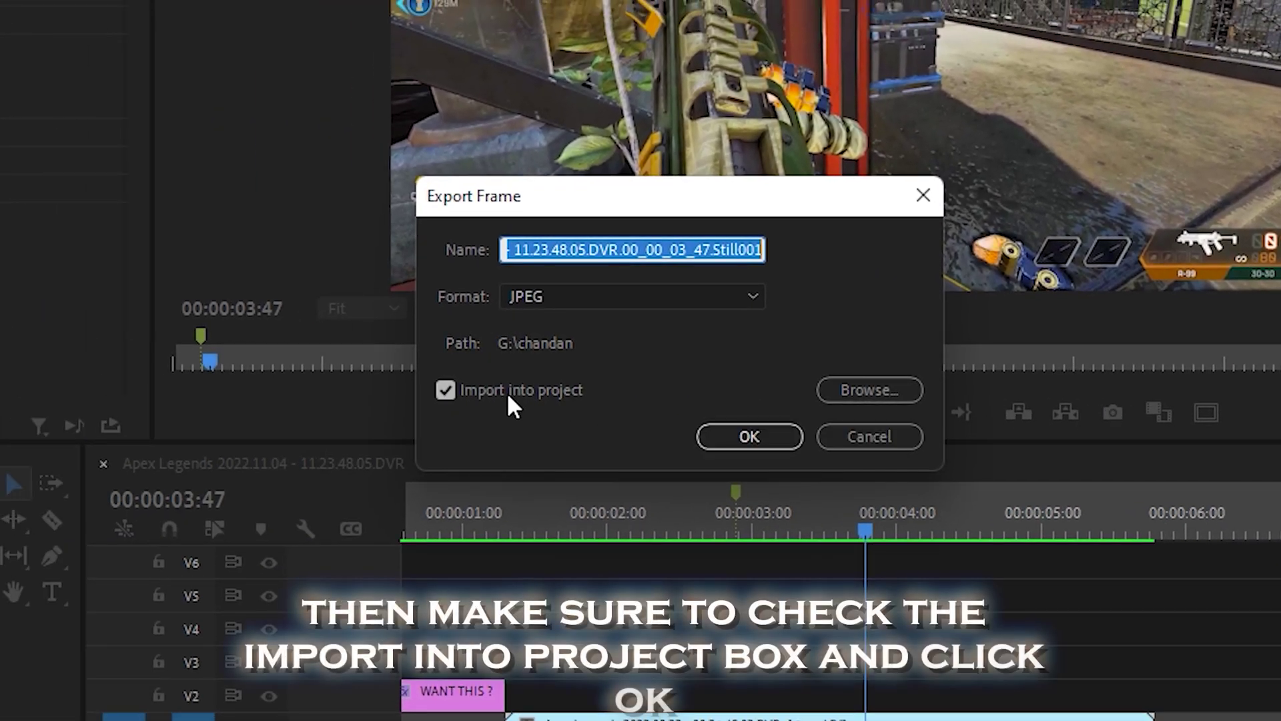
pyautogui.click(445, 390)
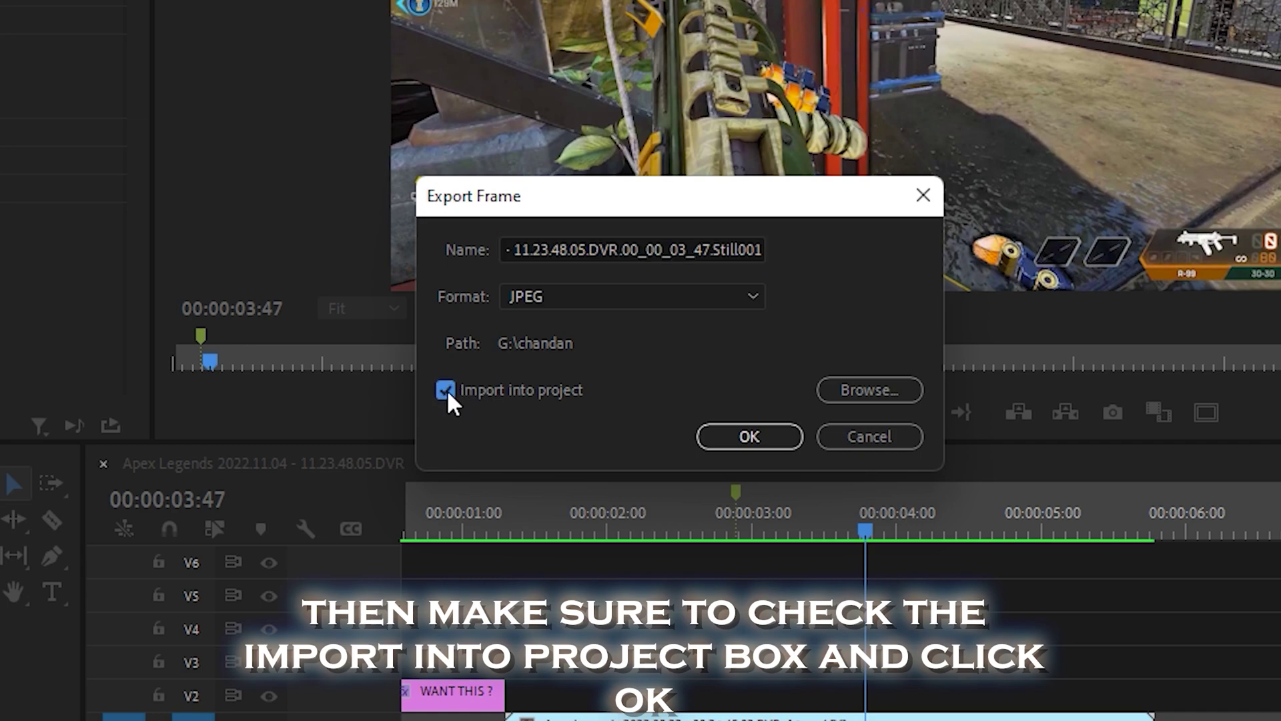
pyautogui.click(734, 434)
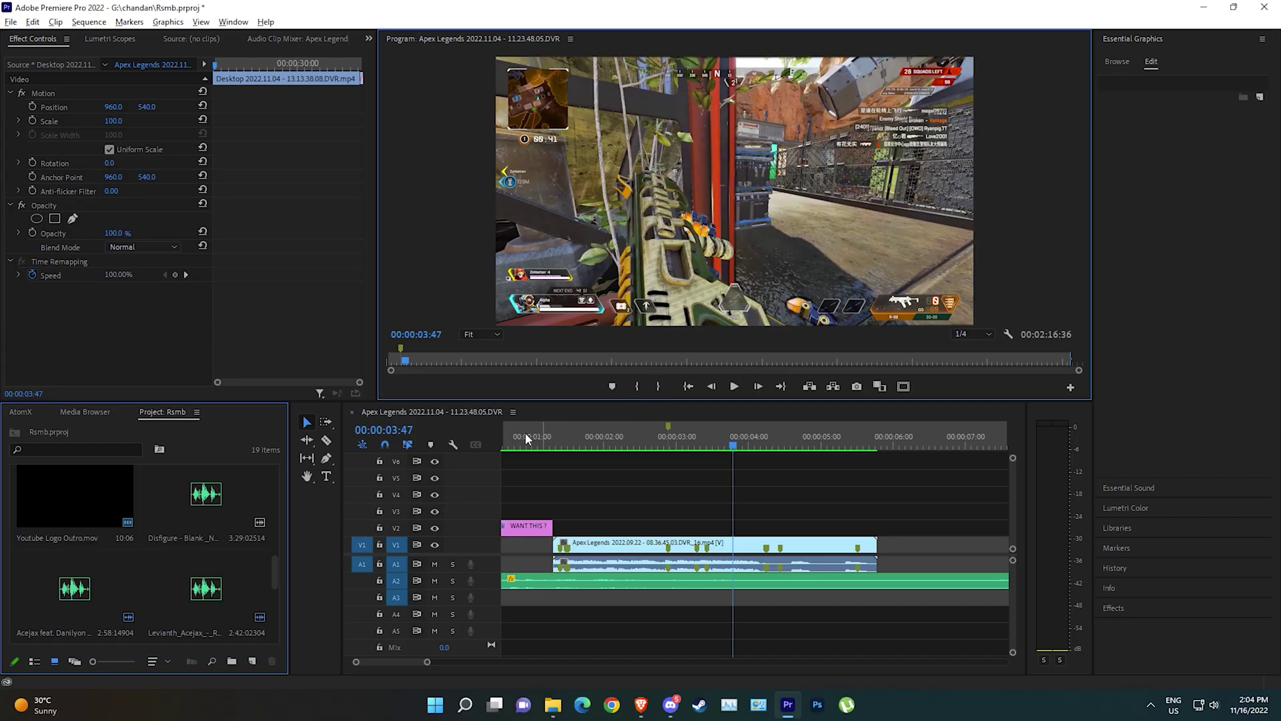
# - Place the exported still on track V2 above the gameplay clip and park the playhead at its start, 00:00:02:53
pyautogui.scroll(-5, 173, 606)
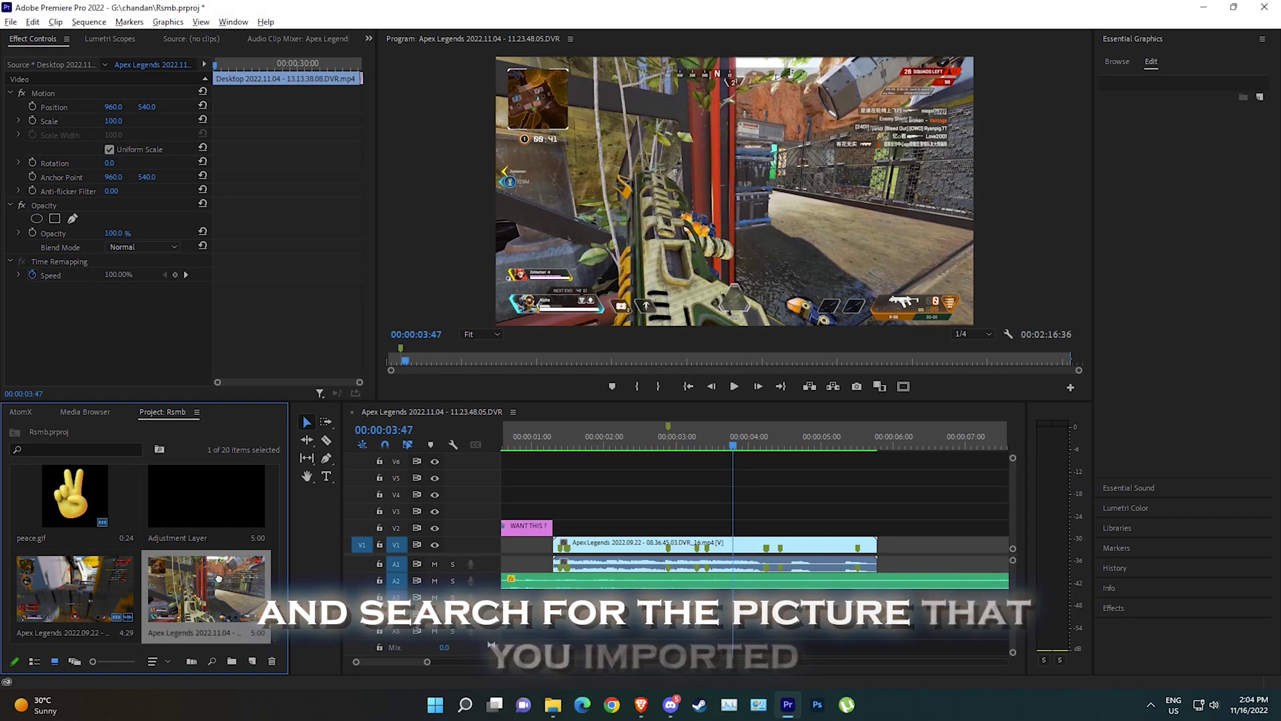
pyautogui.moveTo(287, 558); pyautogui.dragTo(848, 477)
pyautogui.moveTo(572, 527); pyautogui.dragTo(676, 527)
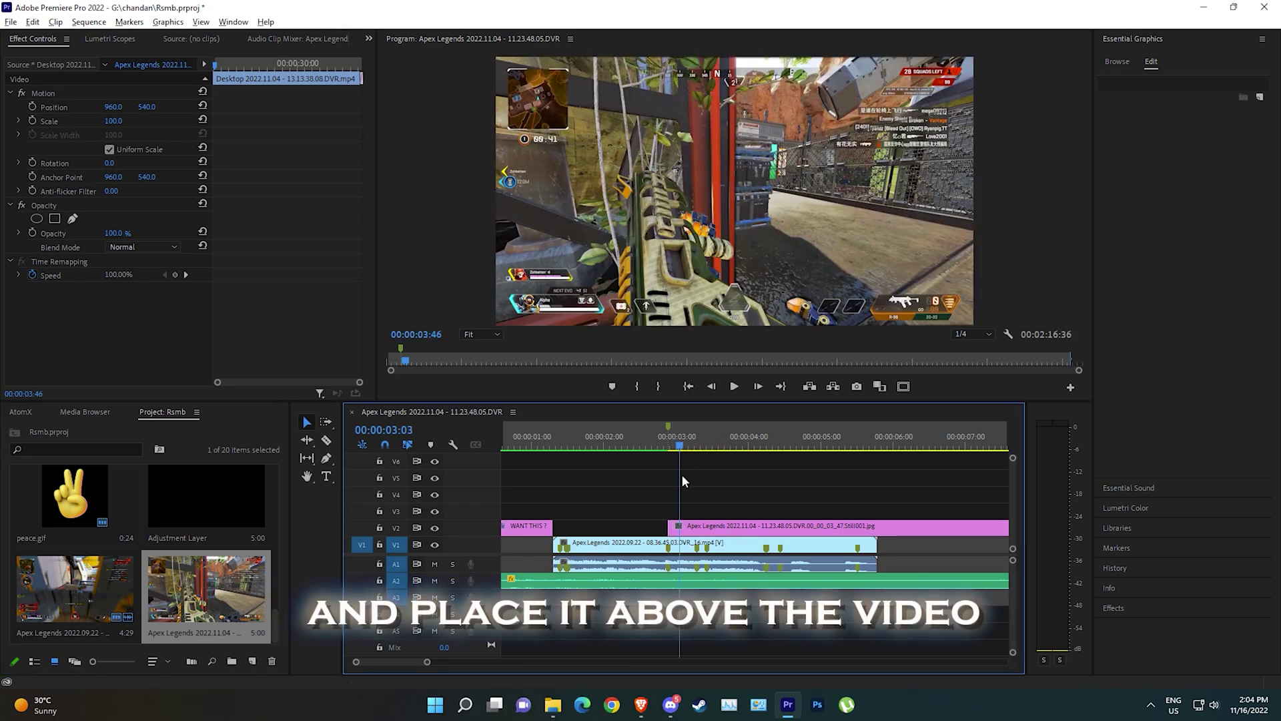
pyautogui.moveTo(682, 475); pyautogui.dragTo(672, 494)
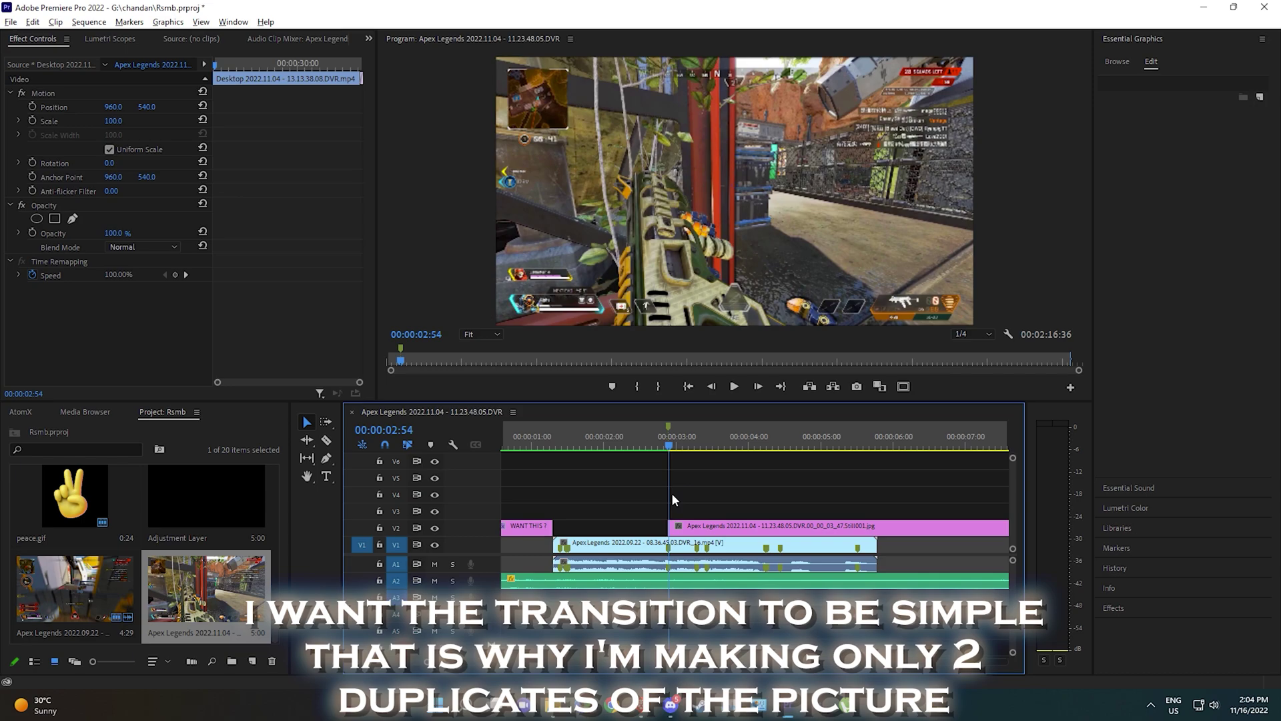
pyautogui.press('Left')
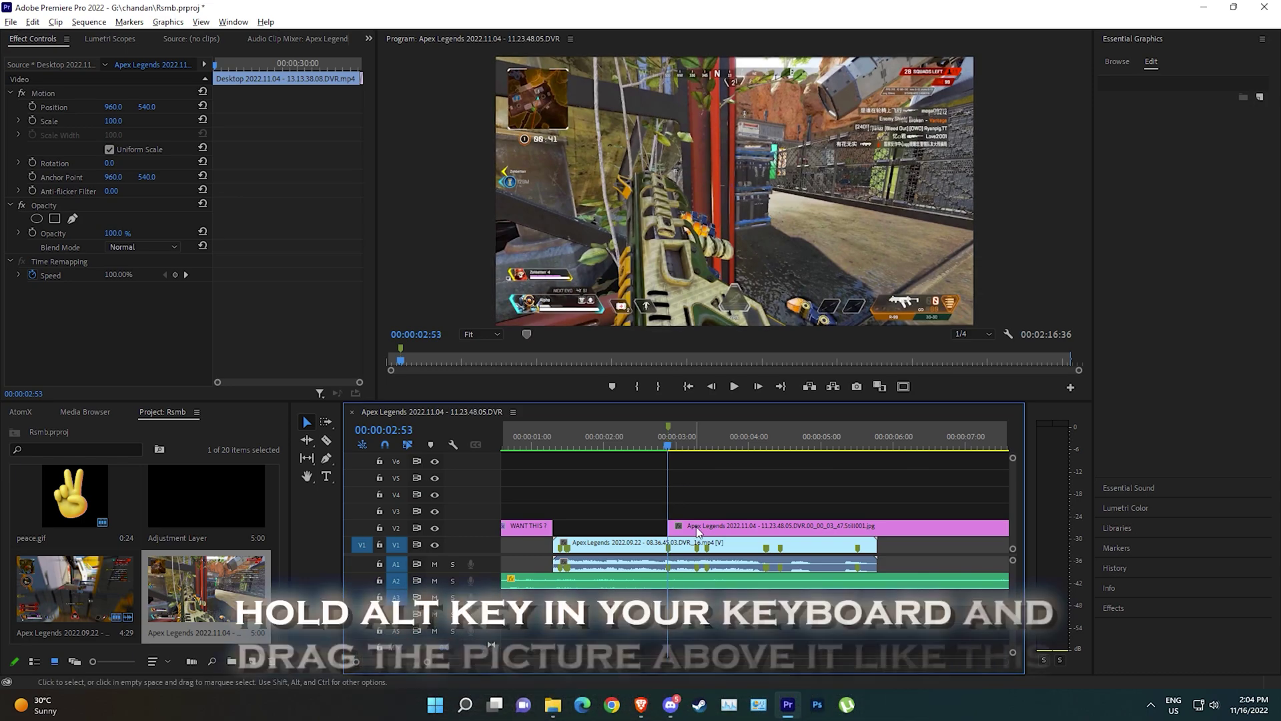
# - Duplicate the still onto tracks V3 and V4, and offset each copy a few frames after the one below it
pyautogui.moveTo(698, 530); pyautogui.dragTo(709, 494)
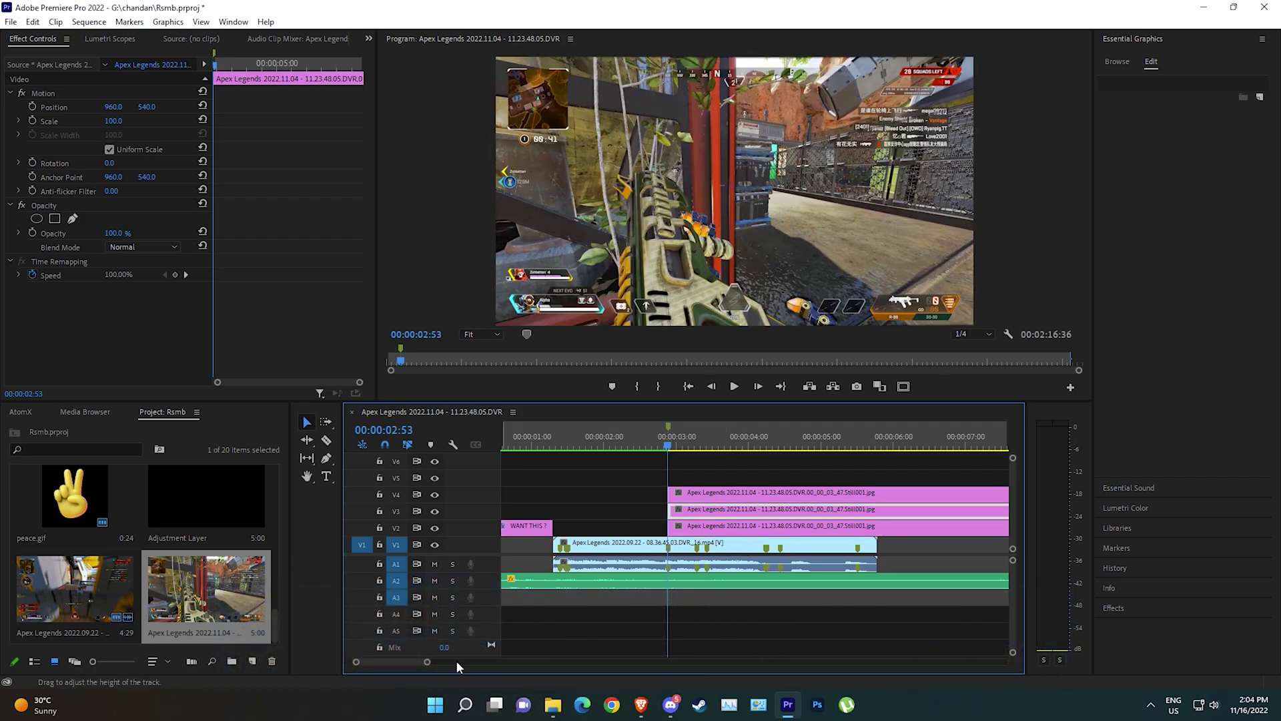
pyautogui.moveTo(428, 662); pyautogui.dragTo(418, 663)
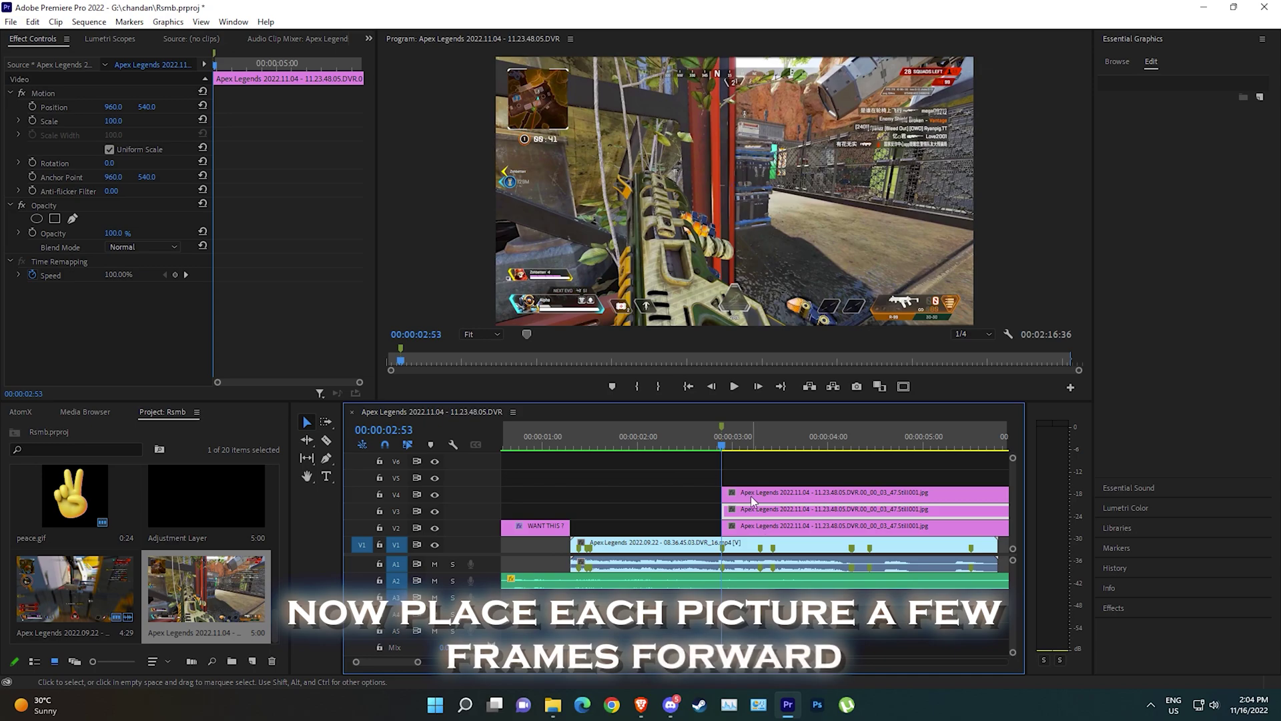
pyautogui.moveTo(750, 495); pyautogui.dragTo(785, 512)
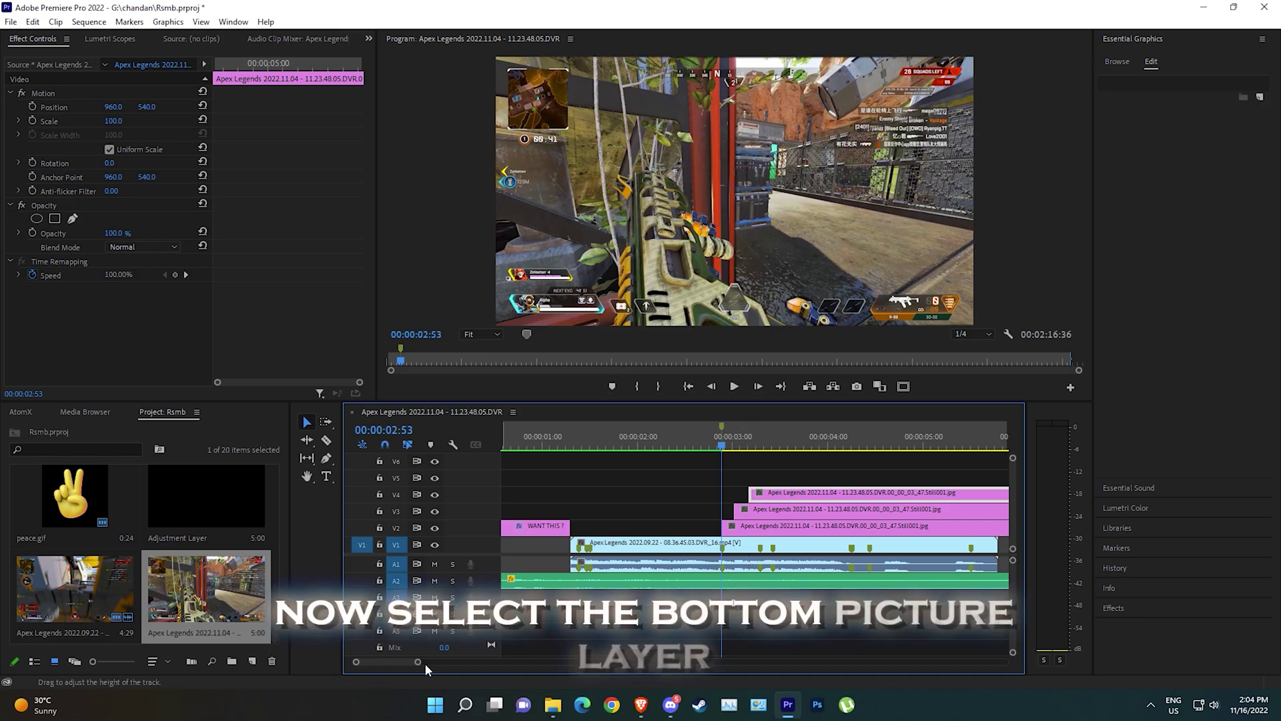
# - Draw a Pen tool opacity mask on the V2 still around the scenery left of the red post, the gun and the hand
pyautogui.click(806, 531)
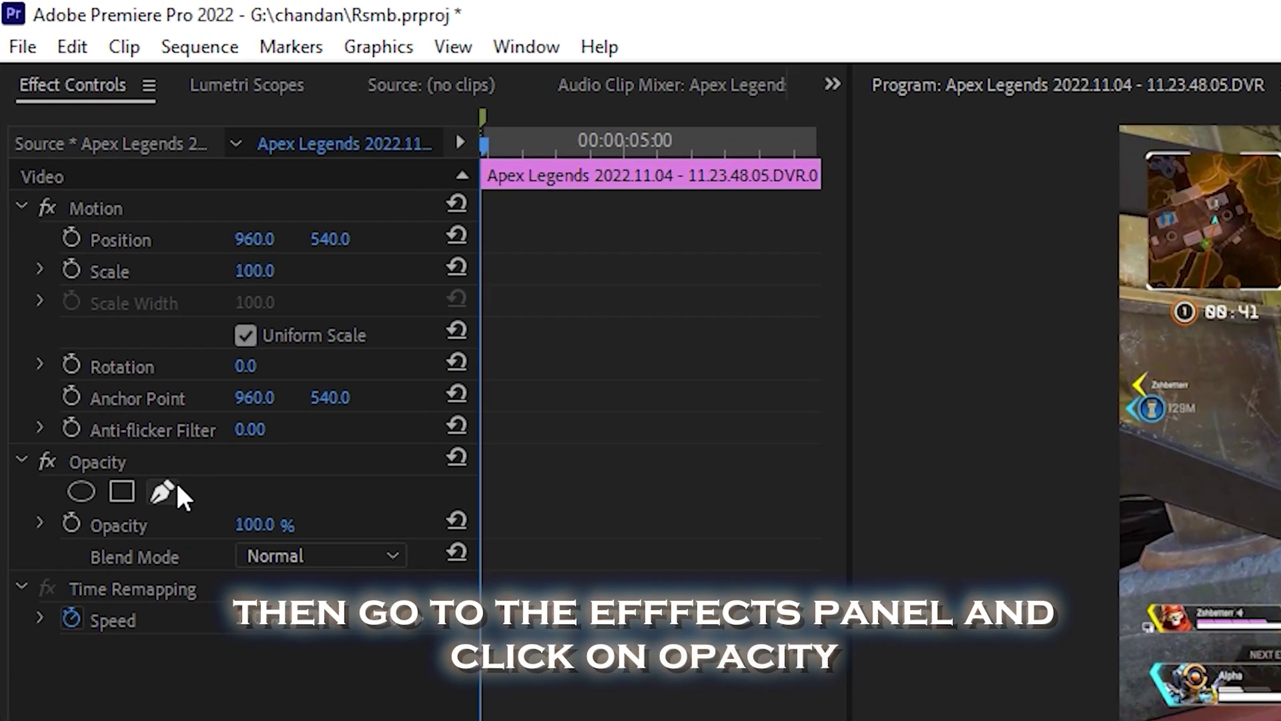
pyautogui.click(80, 206)
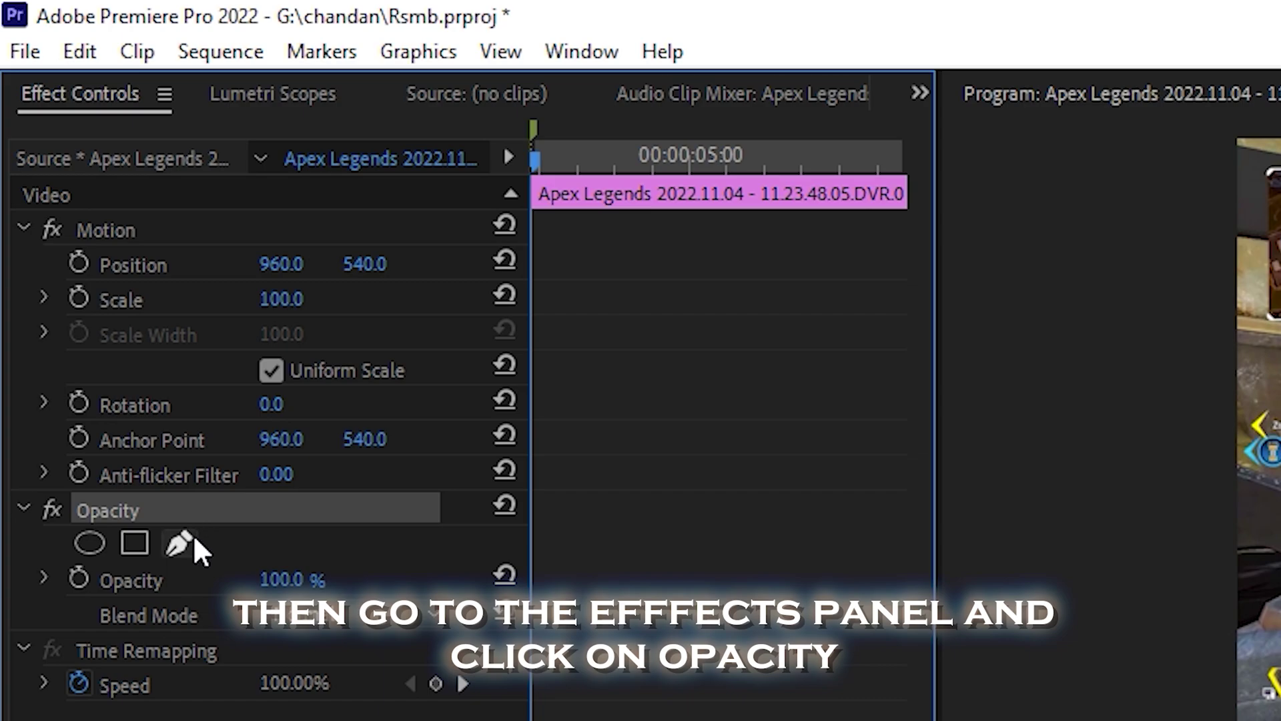
pyautogui.click(188, 540)
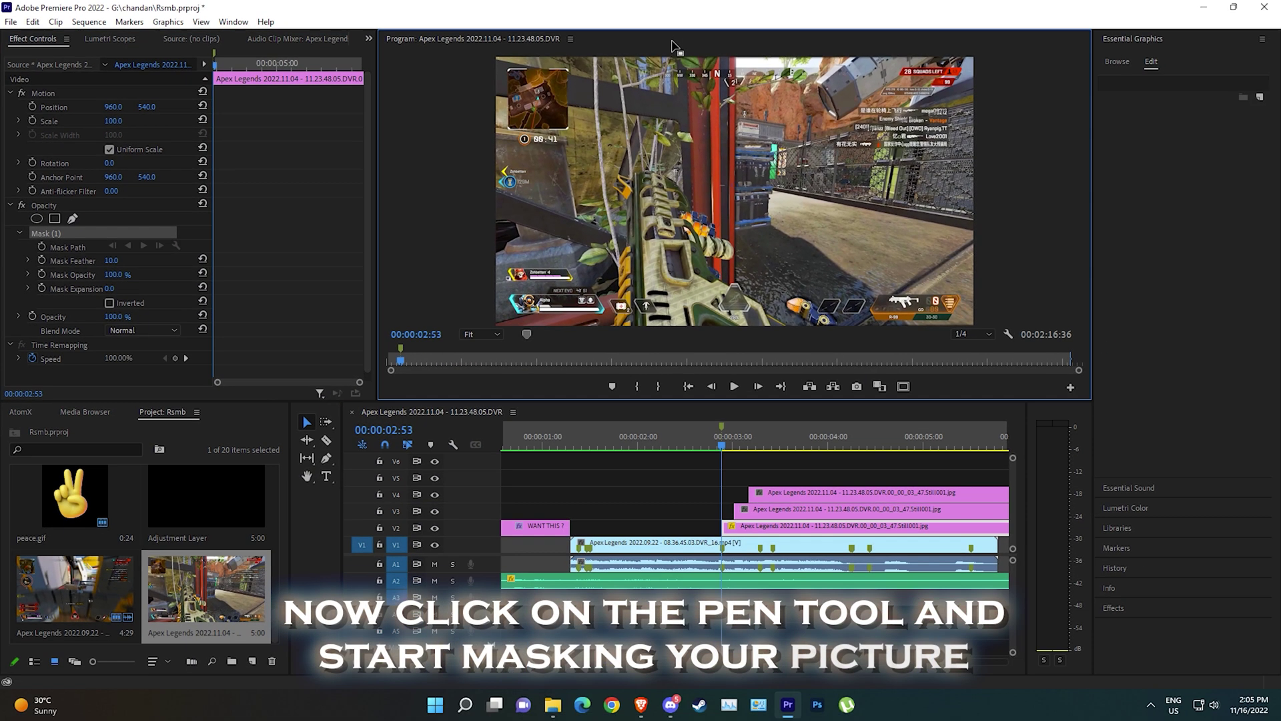
pyautogui.press('`')
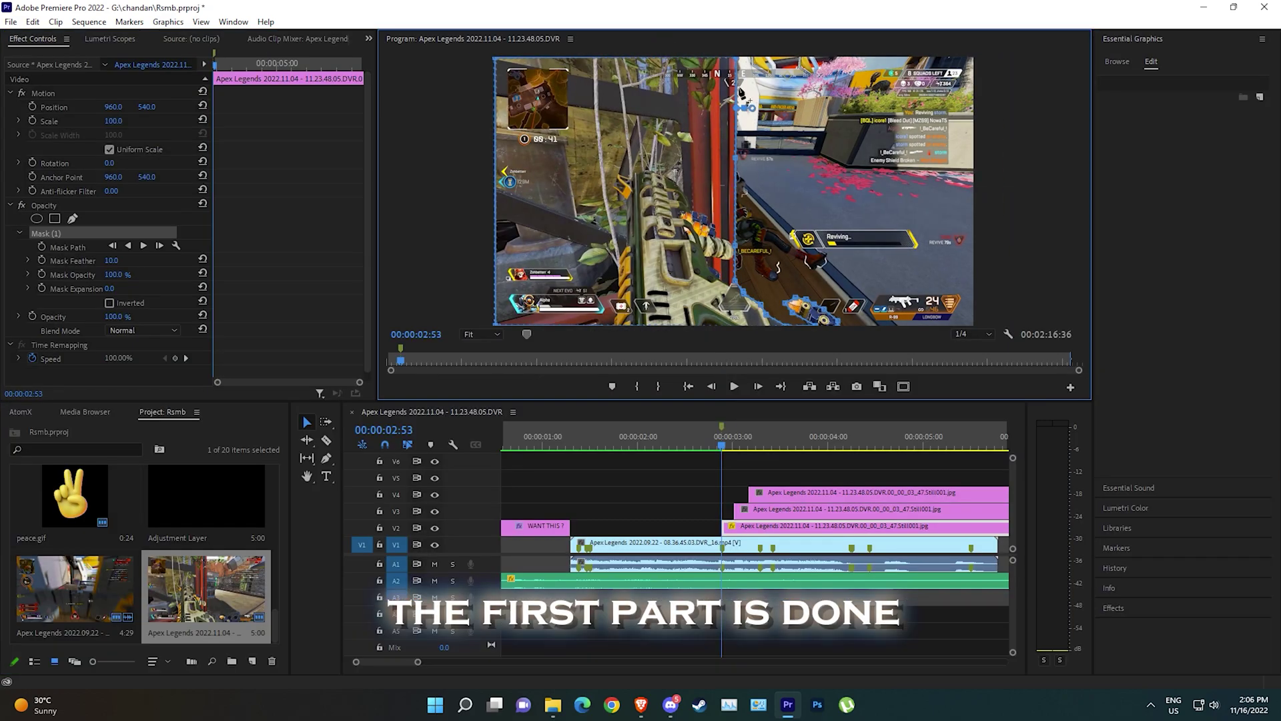
# - Start a Pen tool opacity mask on the V3 still, running down the red post's edge from the frame's top
pyautogui.click(771, 515)
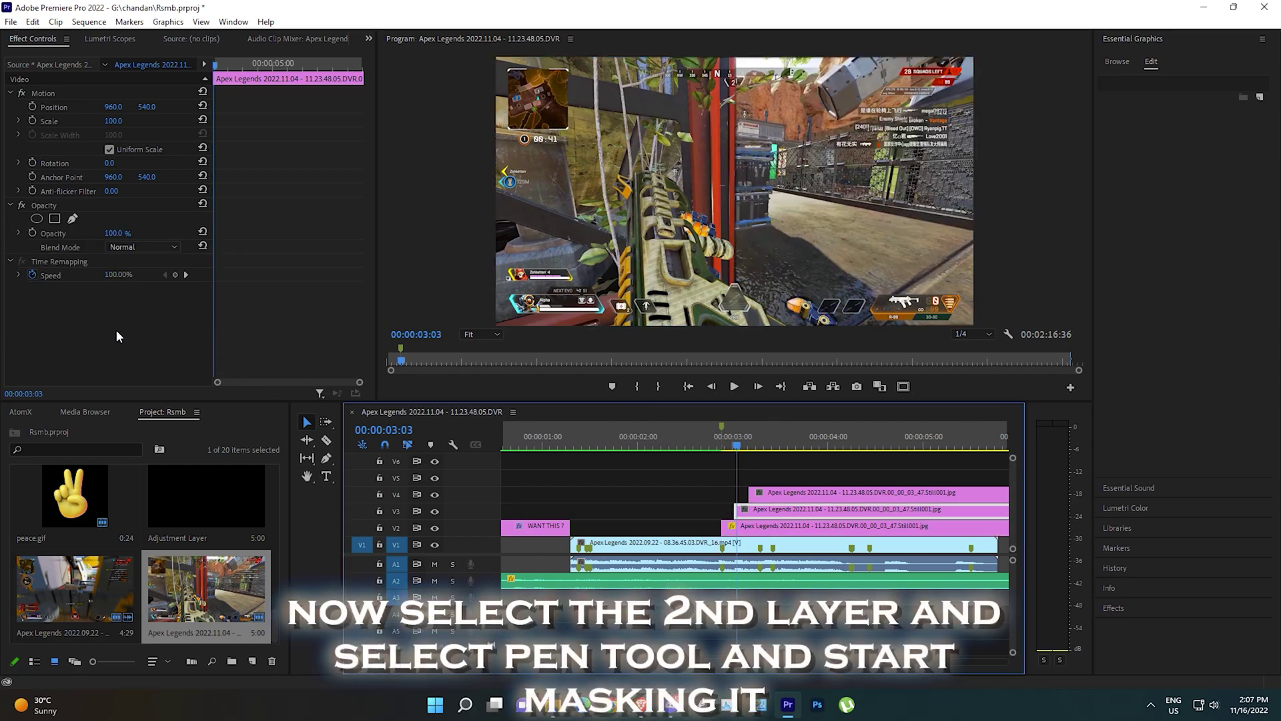
pyautogui.click(69, 208)
pyautogui.click(72, 219)
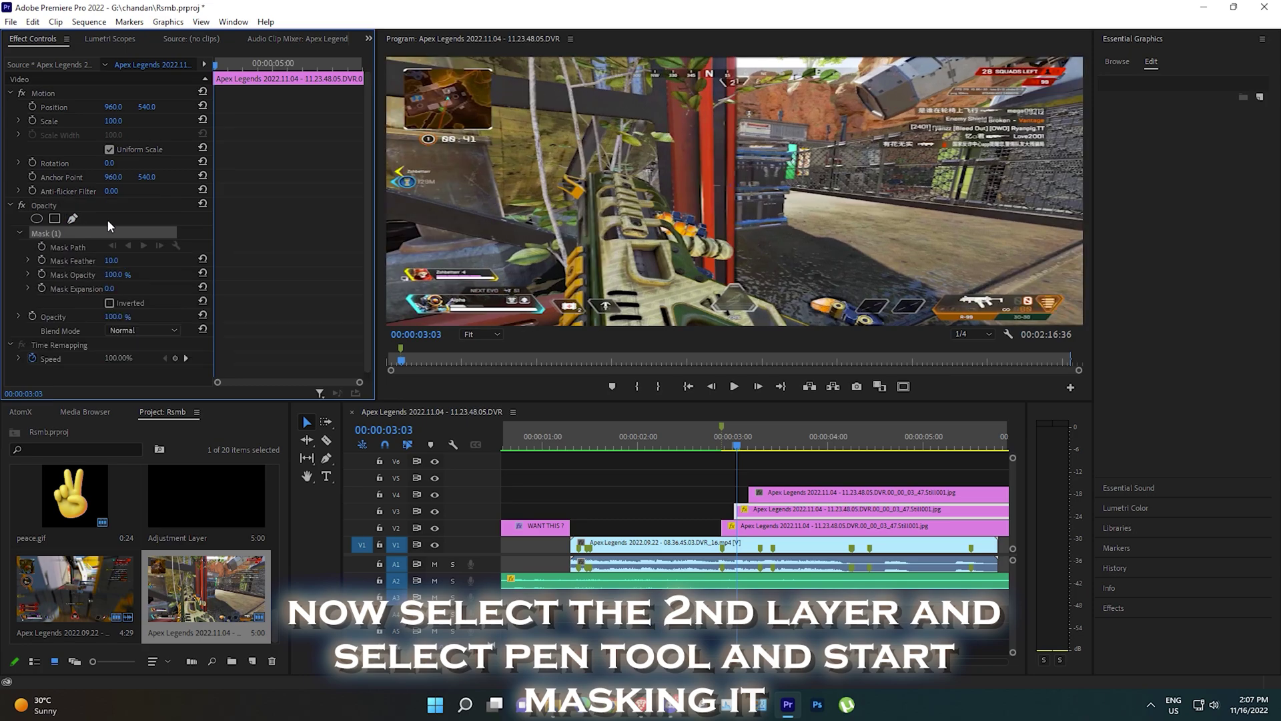
pyautogui.press('`')
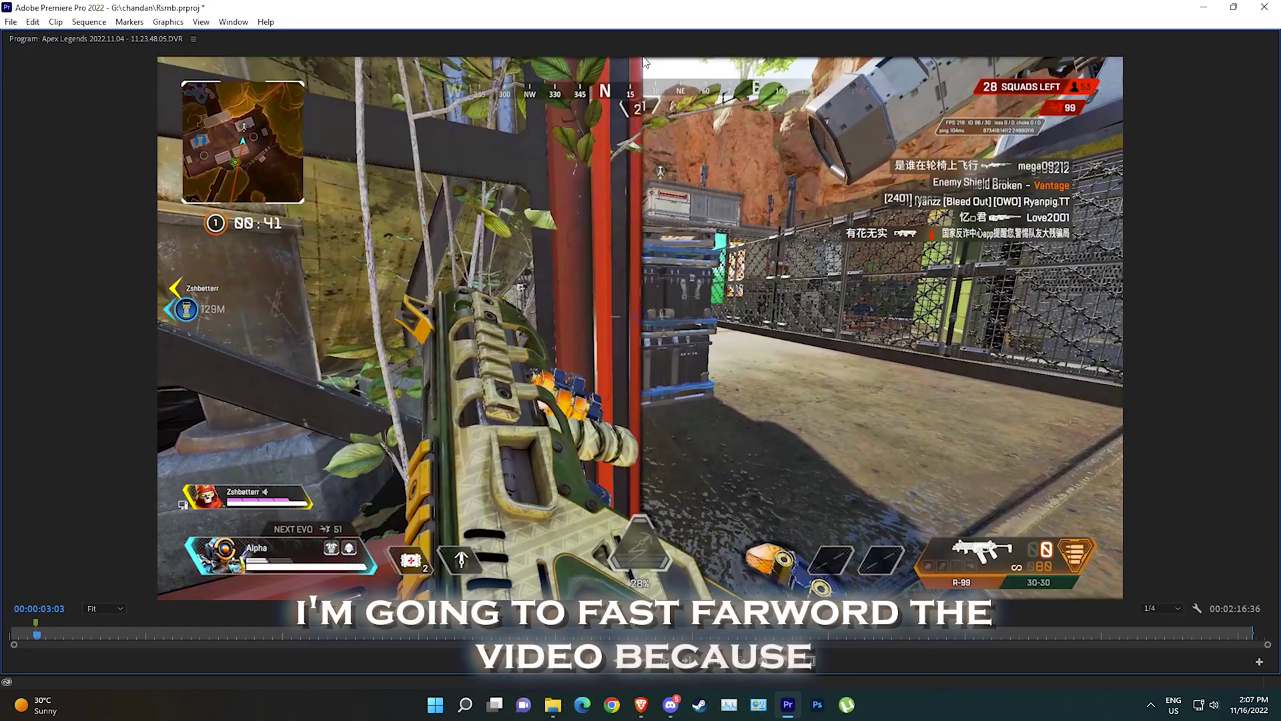
pyautogui.click(639, 189)
# - Zoom the preview to 150% and continue the V3 still's mask along the top edge of the container beside the post
pyautogui.click(104, 608)
pyautogui.click(100, 523)
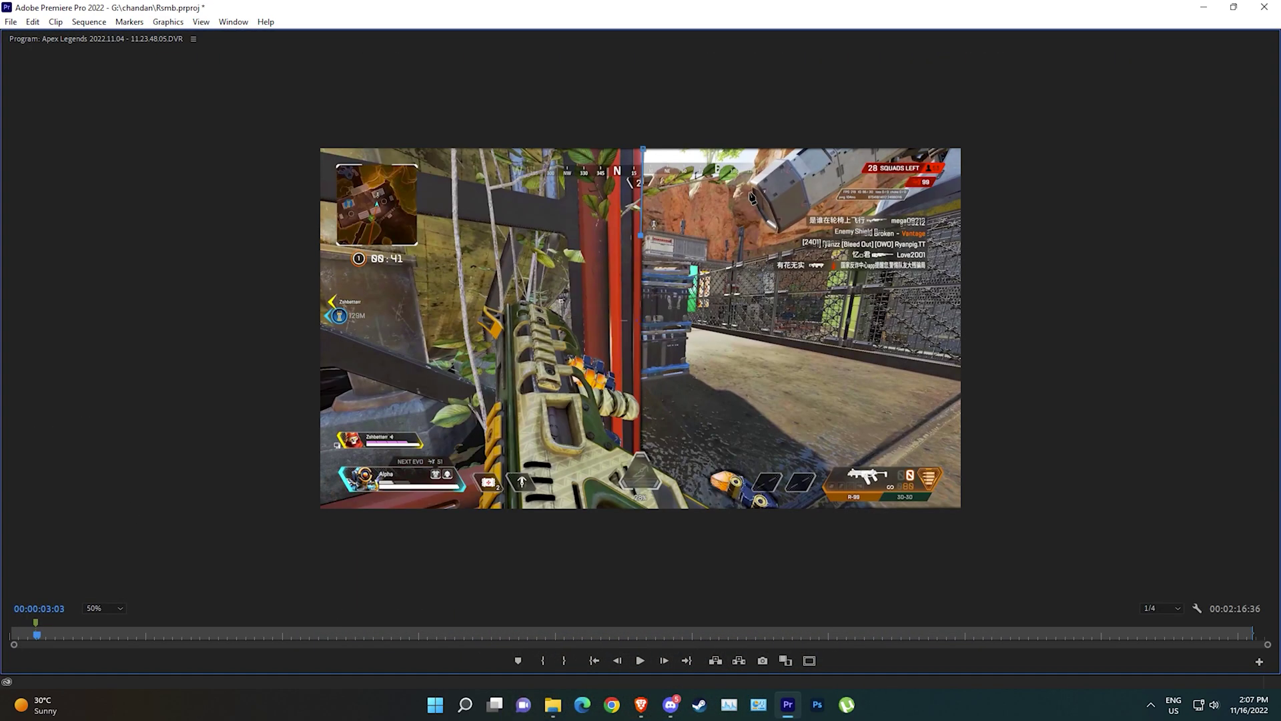
pyautogui.click(103, 607)
pyautogui.click(100, 566)
pyautogui.press('h')
pyautogui.moveTo(676, 177); pyautogui.dragTo(676, 324)
pyautogui.click(630, 254)
pyautogui.click(660, 258)
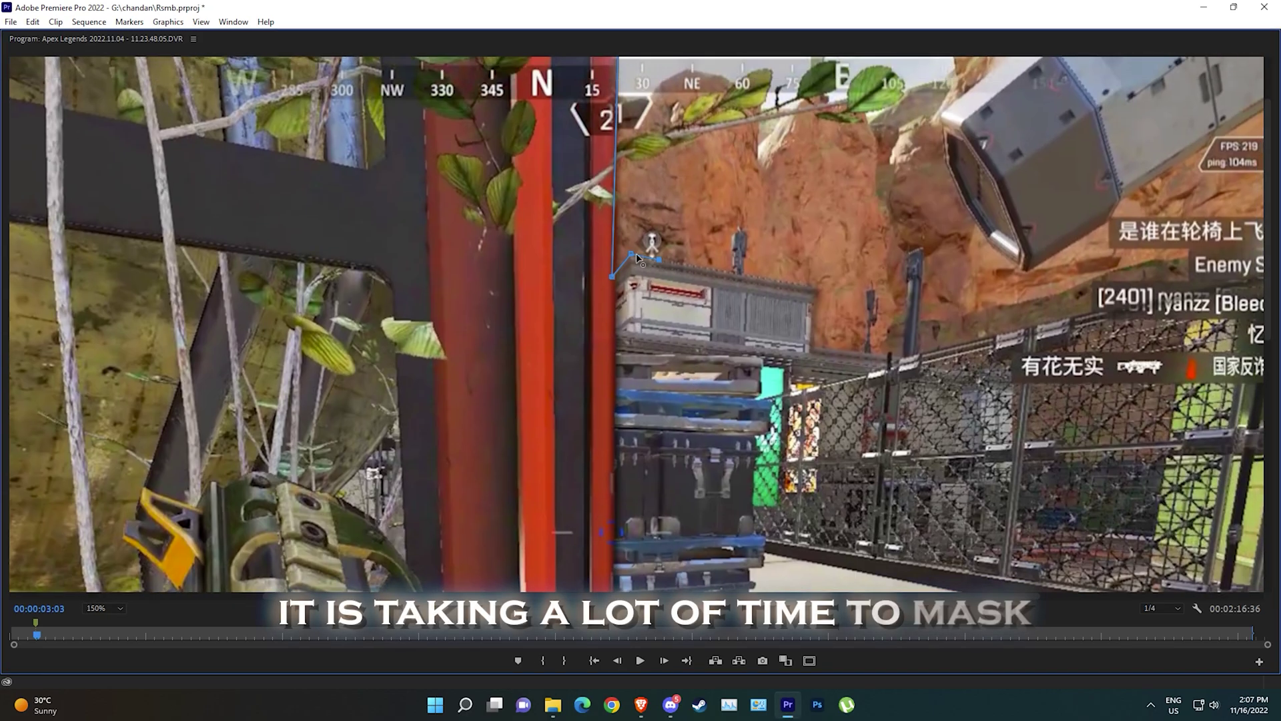
pyautogui.click(724, 270)
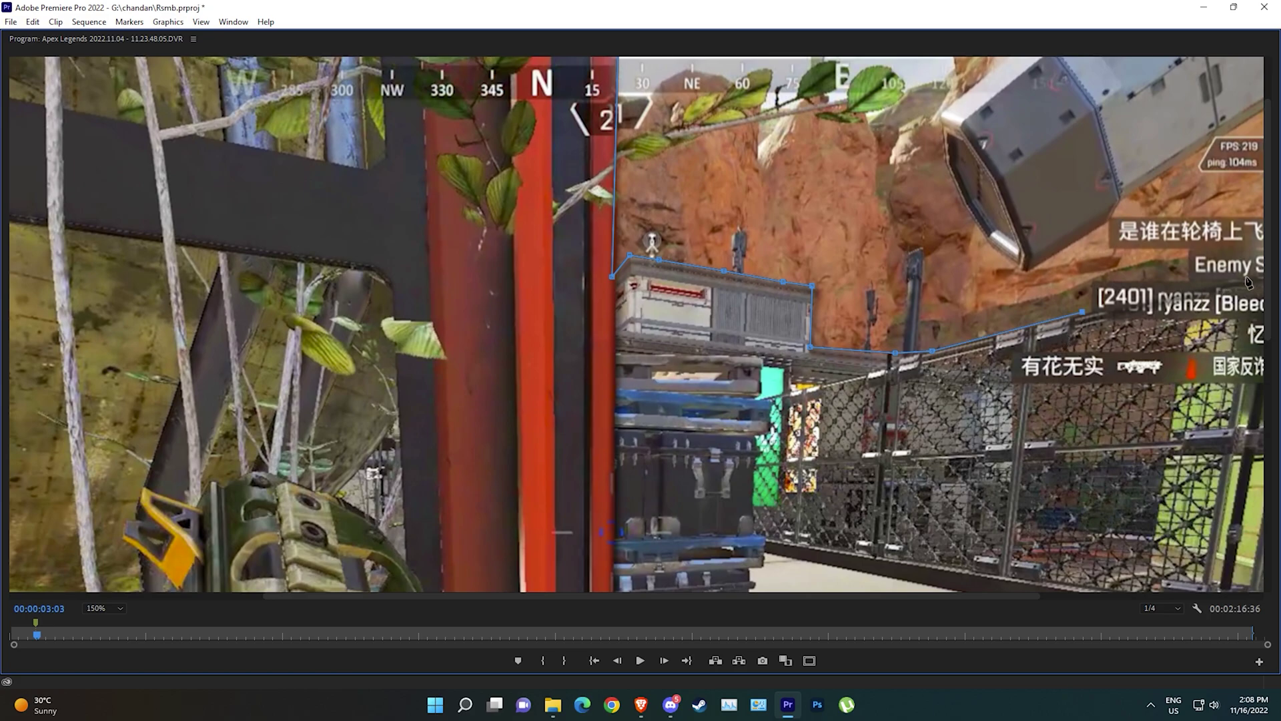
# - Close the V3 still's mask around the sky and cliffs above the fence, and fit the preview to its panel
pyautogui.press('h')
pyautogui.moveTo(1247, 283); pyautogui.dragTo(890, 338)
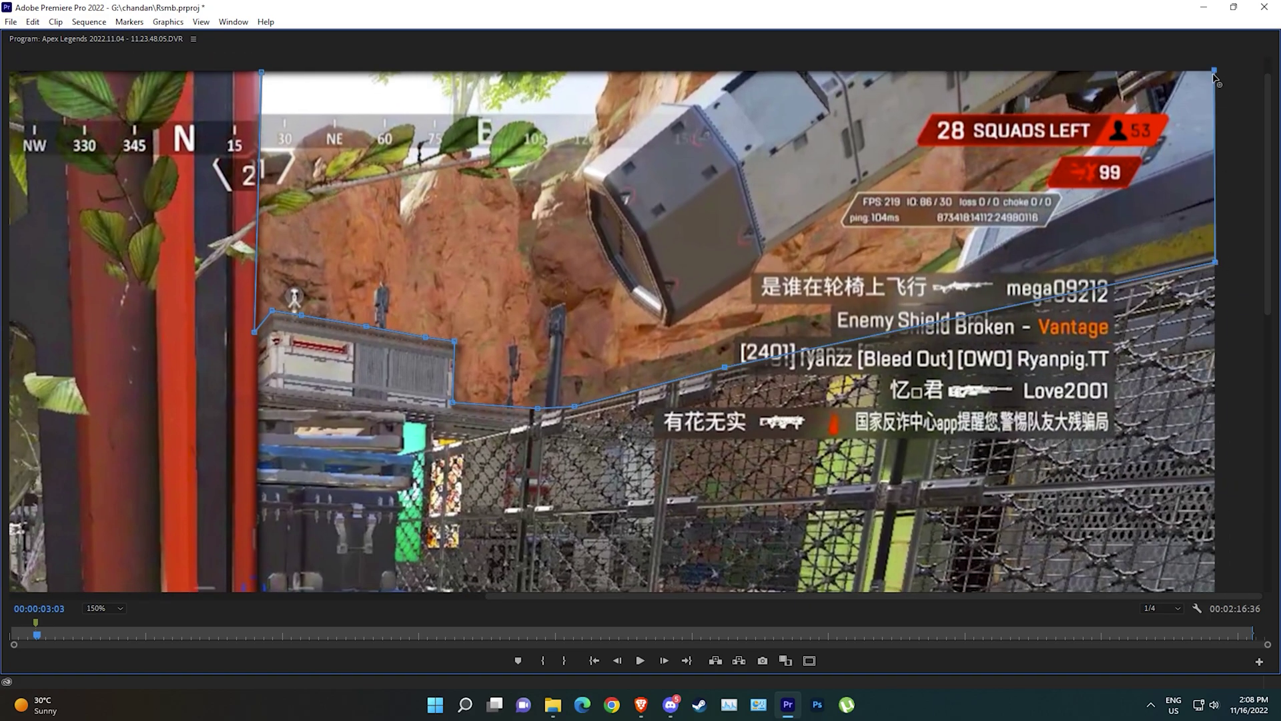
pyautogui.click(264, 70)
pyautogui.press('`')
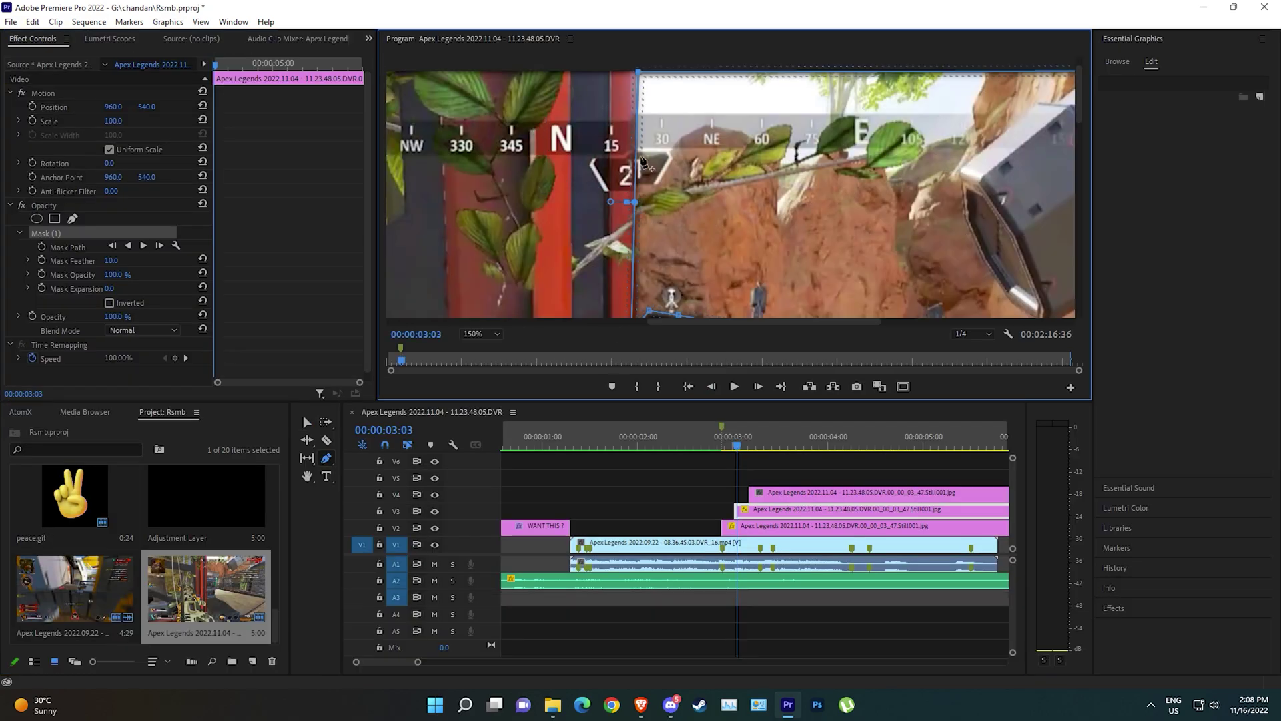
pyautogui.click(475, 335)
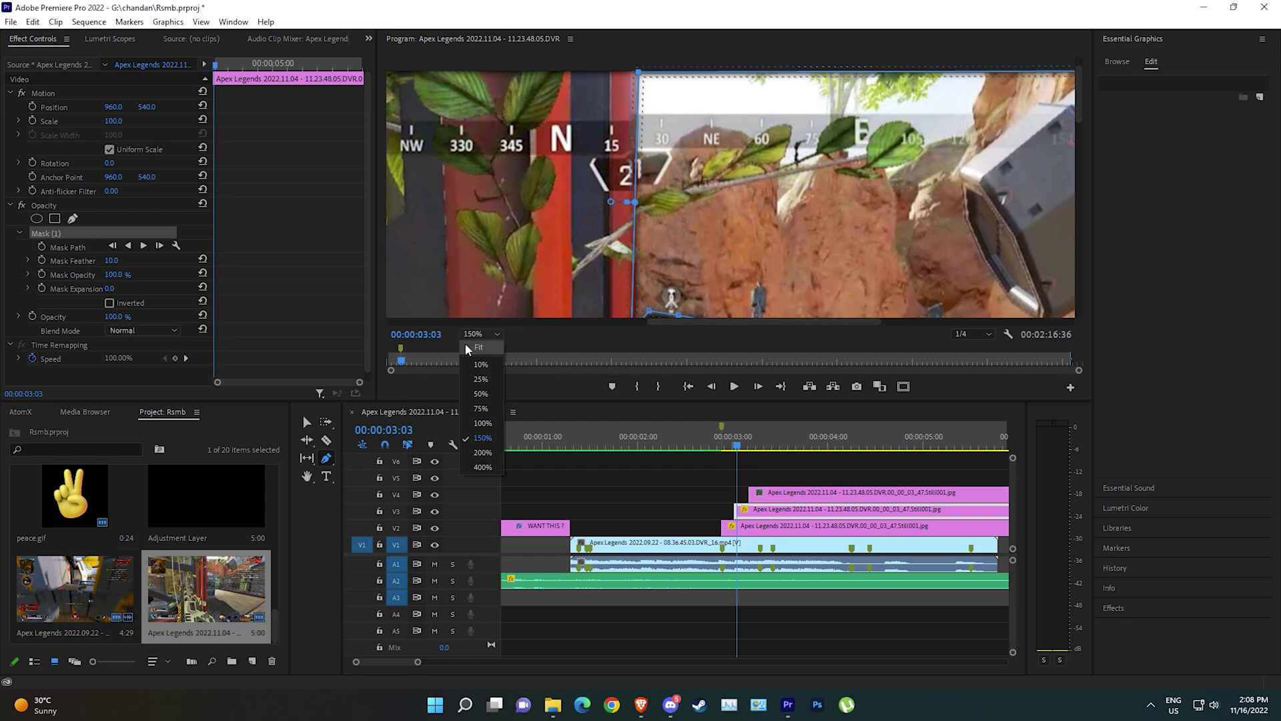
pyautogui.click(480, 343)
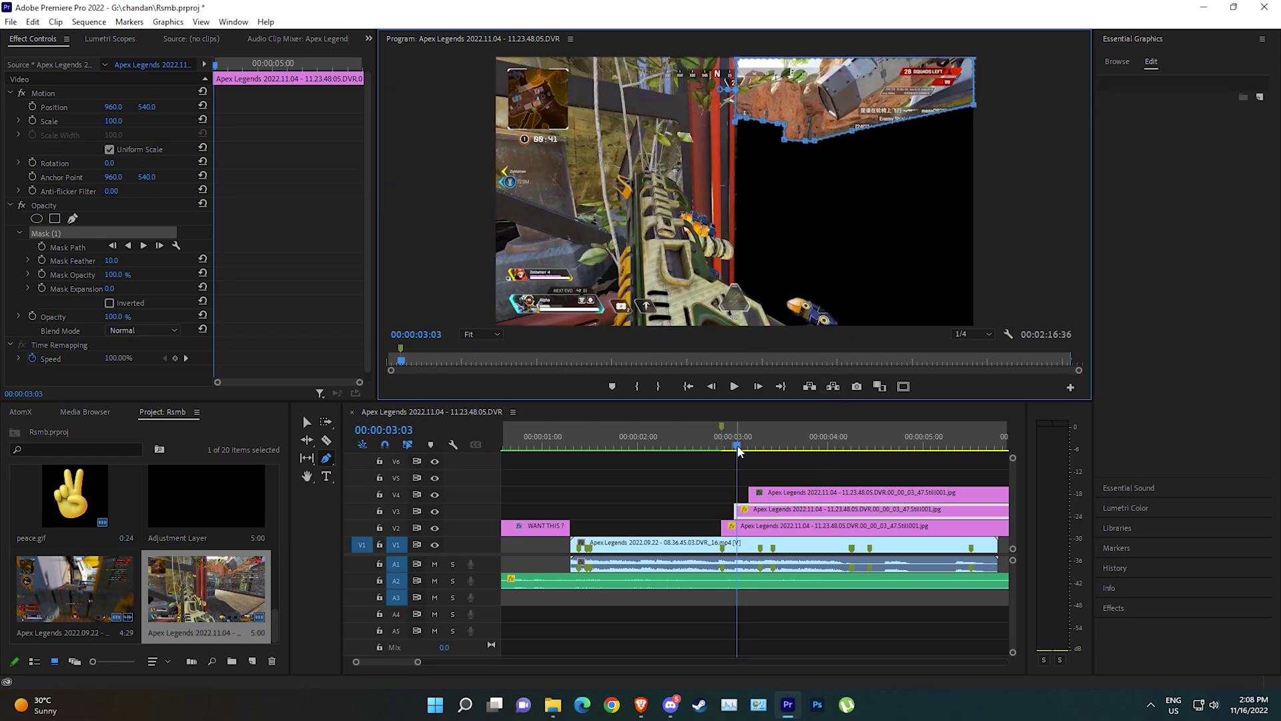
# - Draw a Pen tool opacity mask on the V4 still around the container, the fence and the ground right of the post
pyautogui.moveTo(740, 451); pyautogui.dragTo(755, 460)
pyautogui.click(780, 494)
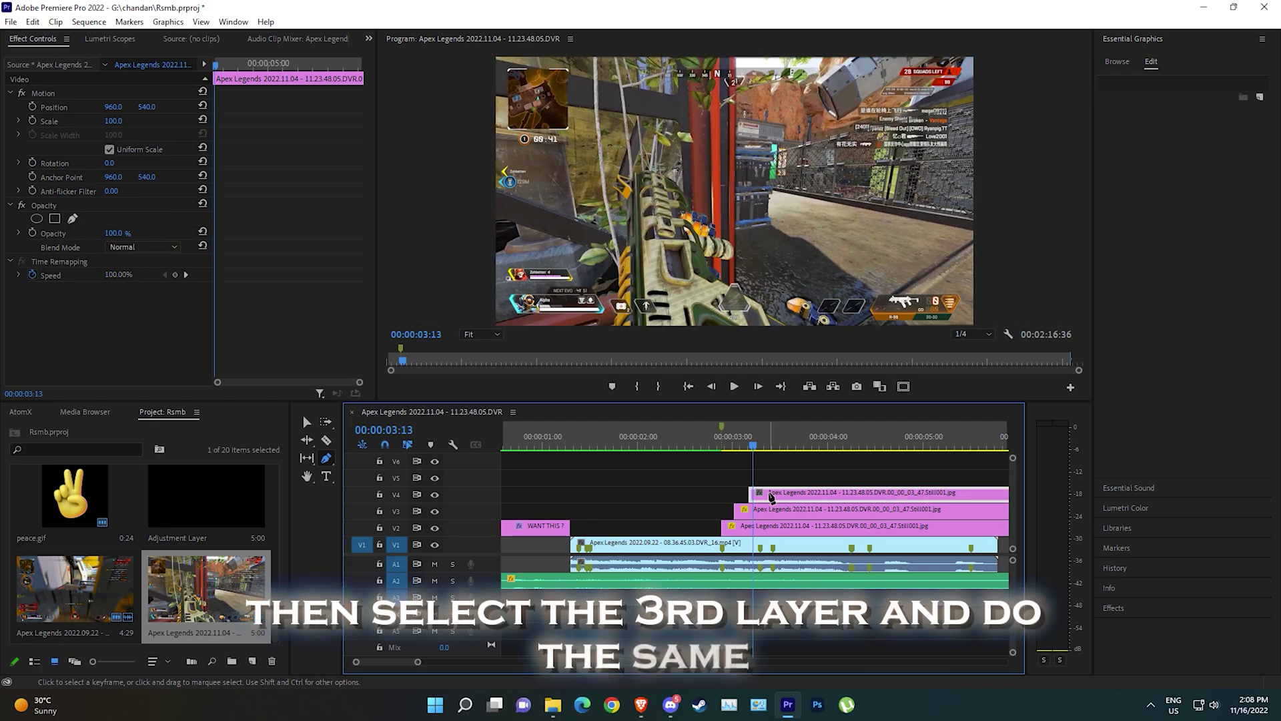
pyautogui.click(73, 218)
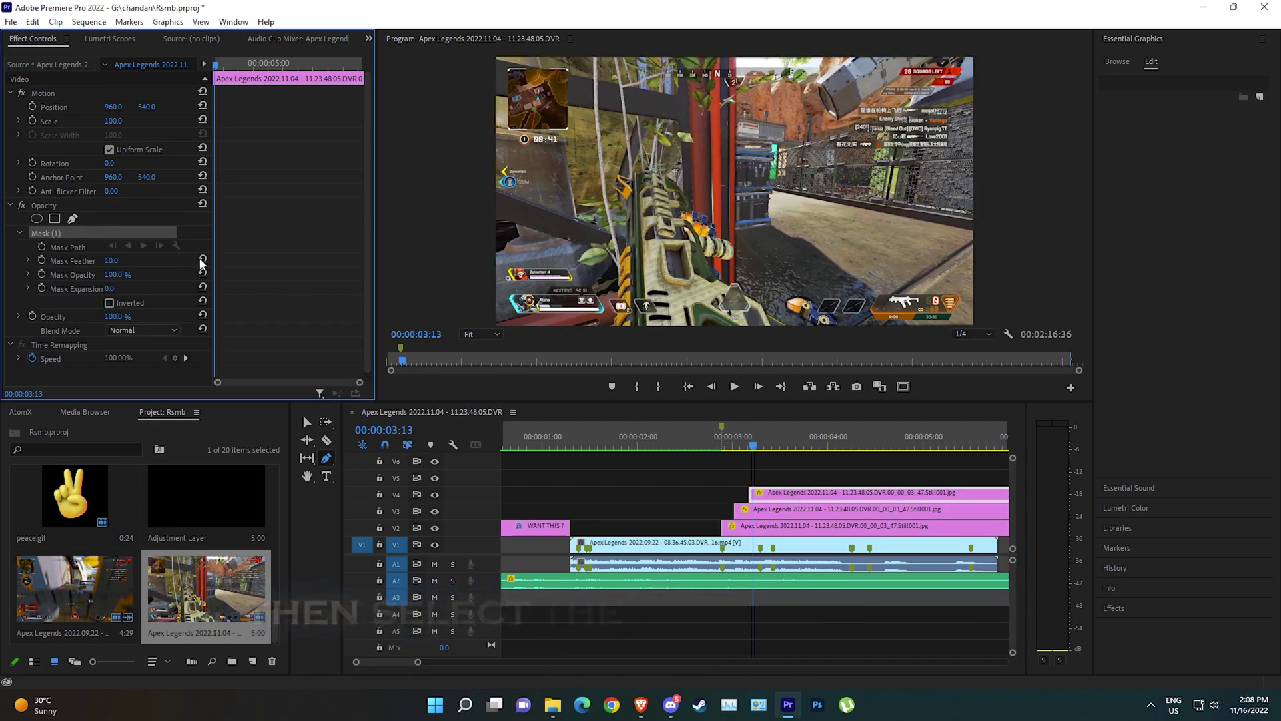
pyautogui.press('`')
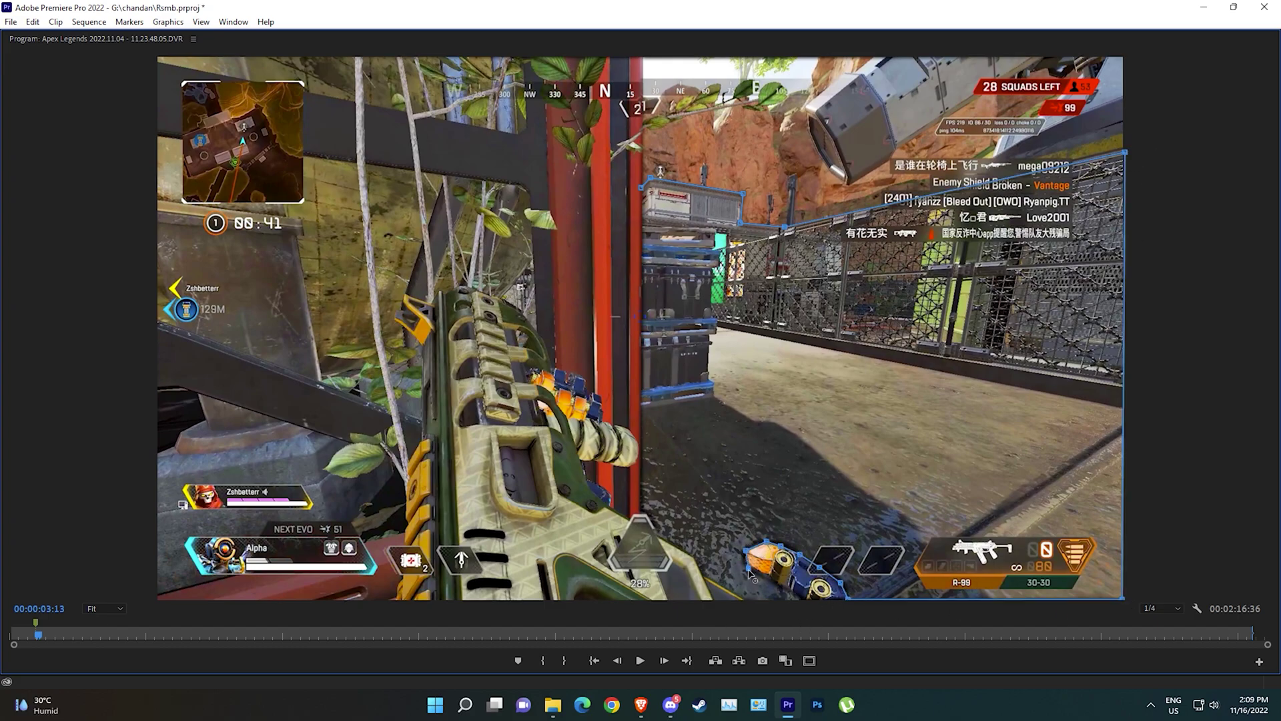
pyautogui.press('super')
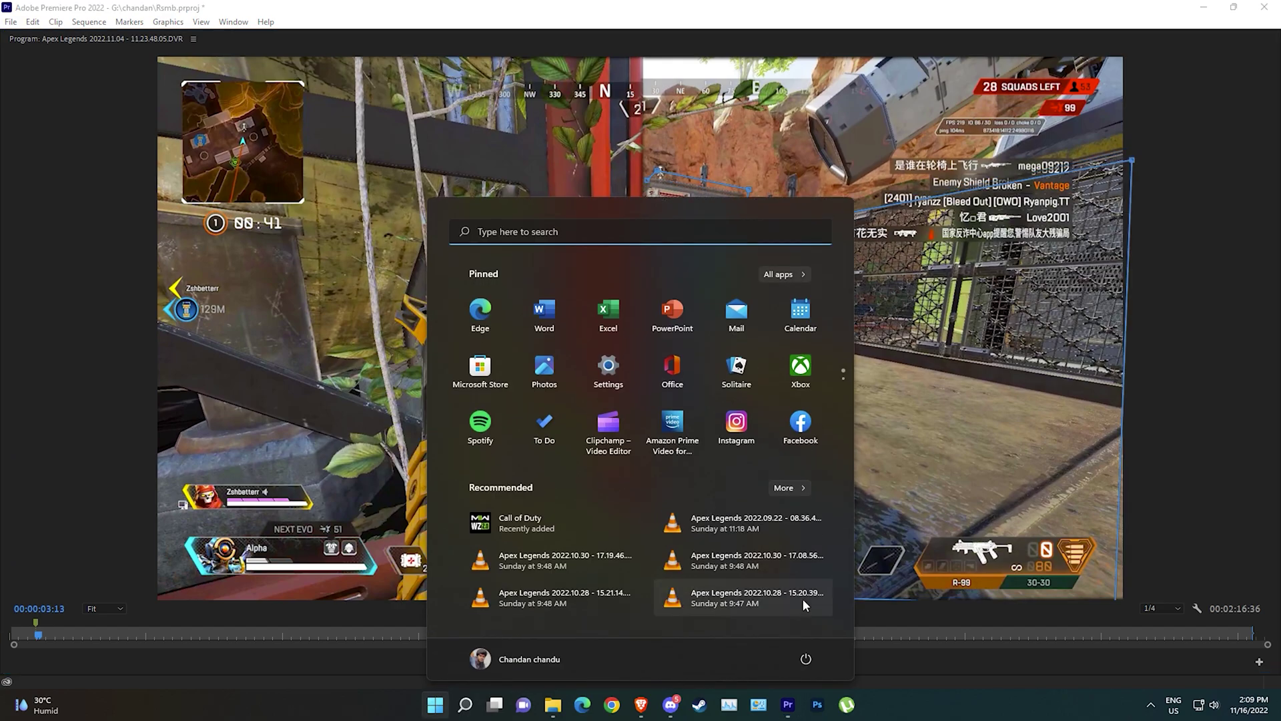
pyautogui.press('super')
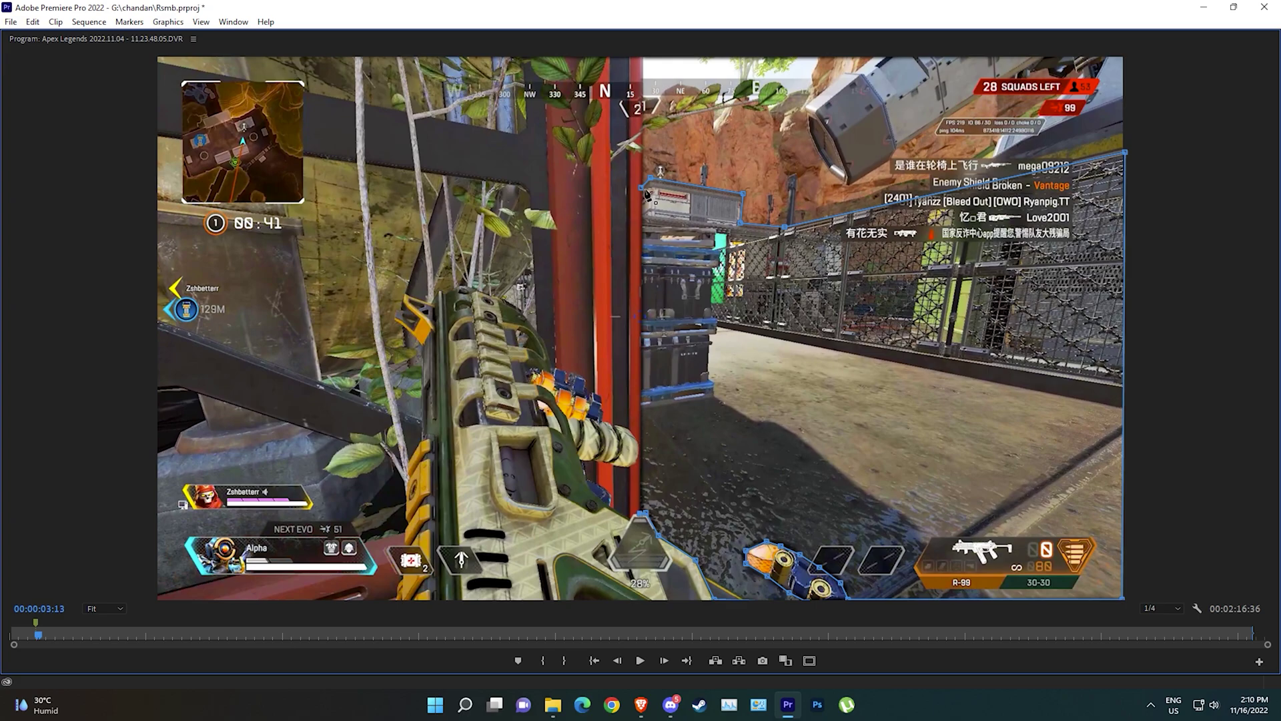
pyautogui.doubleClick(786, 39)
# - Add a Position keyframe at the V2 still's start, 00:00:02:53, with the vertical value at -757 so the masked part leaves the frame
pyautogui.moveTo(754, 446); pyautogui.dragTo(729, 456)
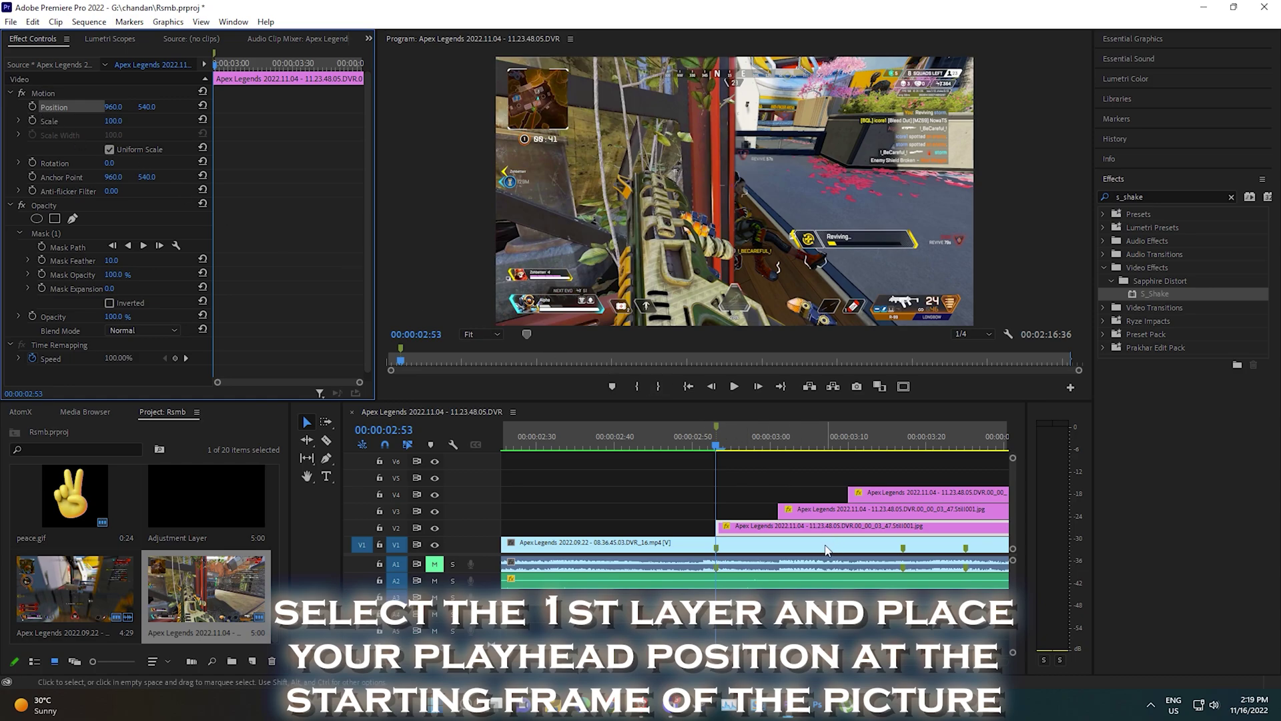
pyautogui.click(805, 526)
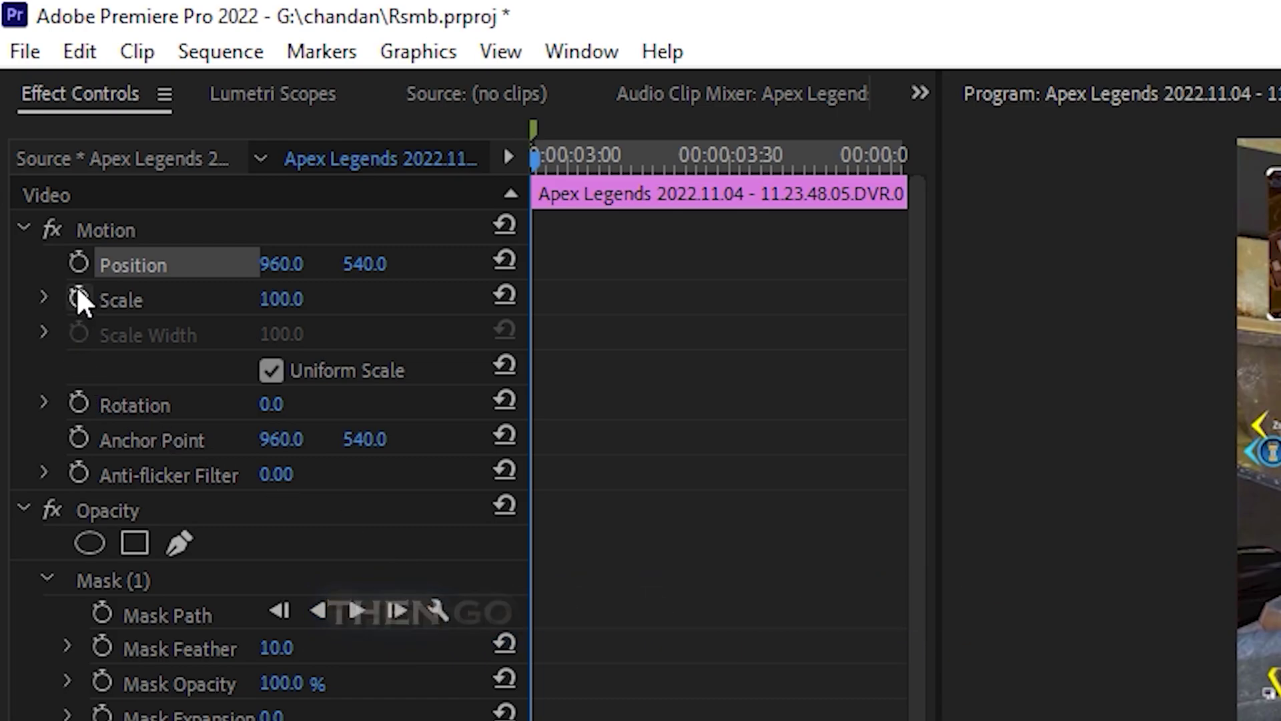
pyautogui.click(78, 262)
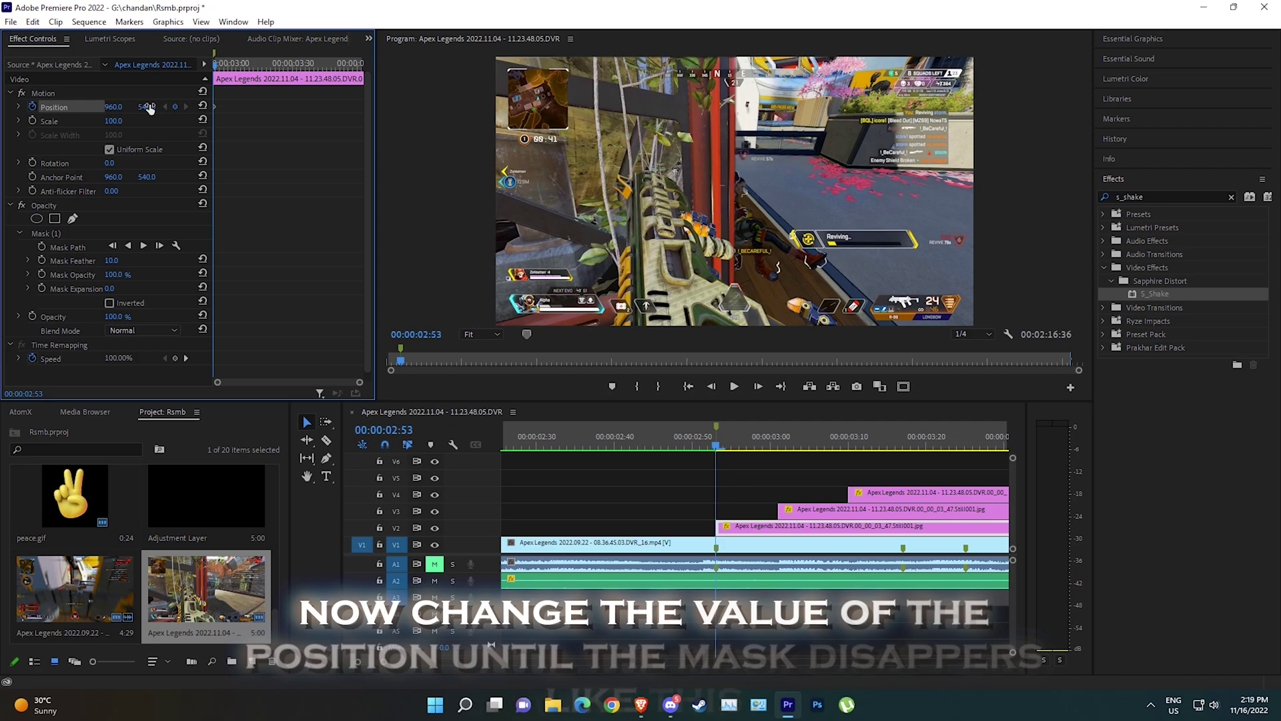
pyautogui.moveTo(149, 109); pyautogui.dragTo(17, 108)
pyautogui.moveTo(154, 107); pyautogui.dragTo(156, 106)
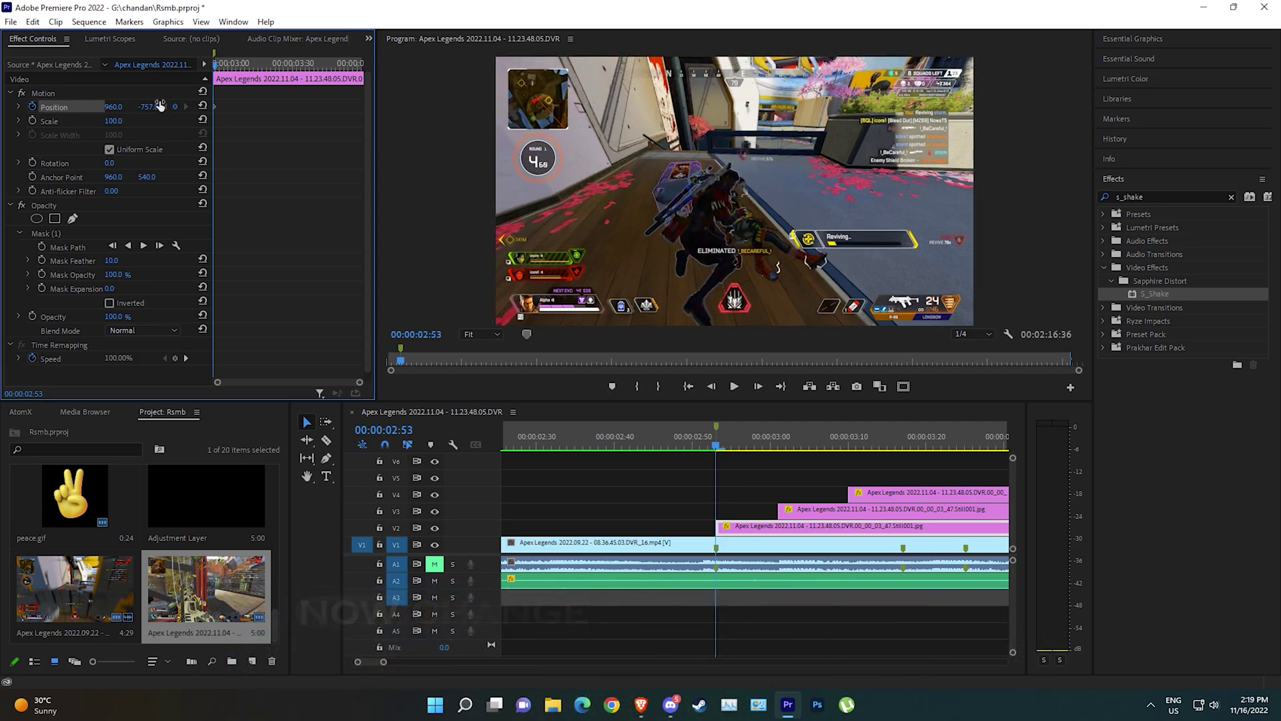
# - Reset the V2 still's Position to 960, 540 at 00:00:03:00 to add a second keyframe
pyautogui.click(723, 451)
pyautogui.moveTo(731, 451); pyautogui.dragTo(775, 483)
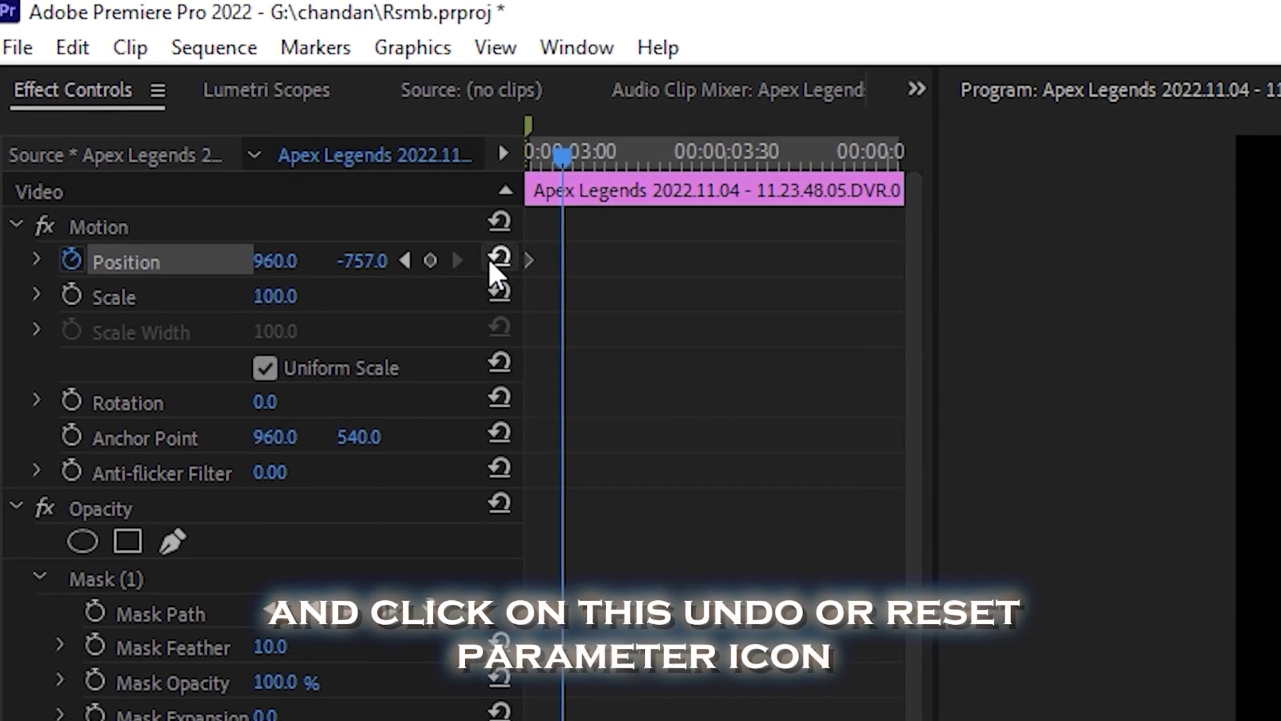
pyautogui.click(201, 105)
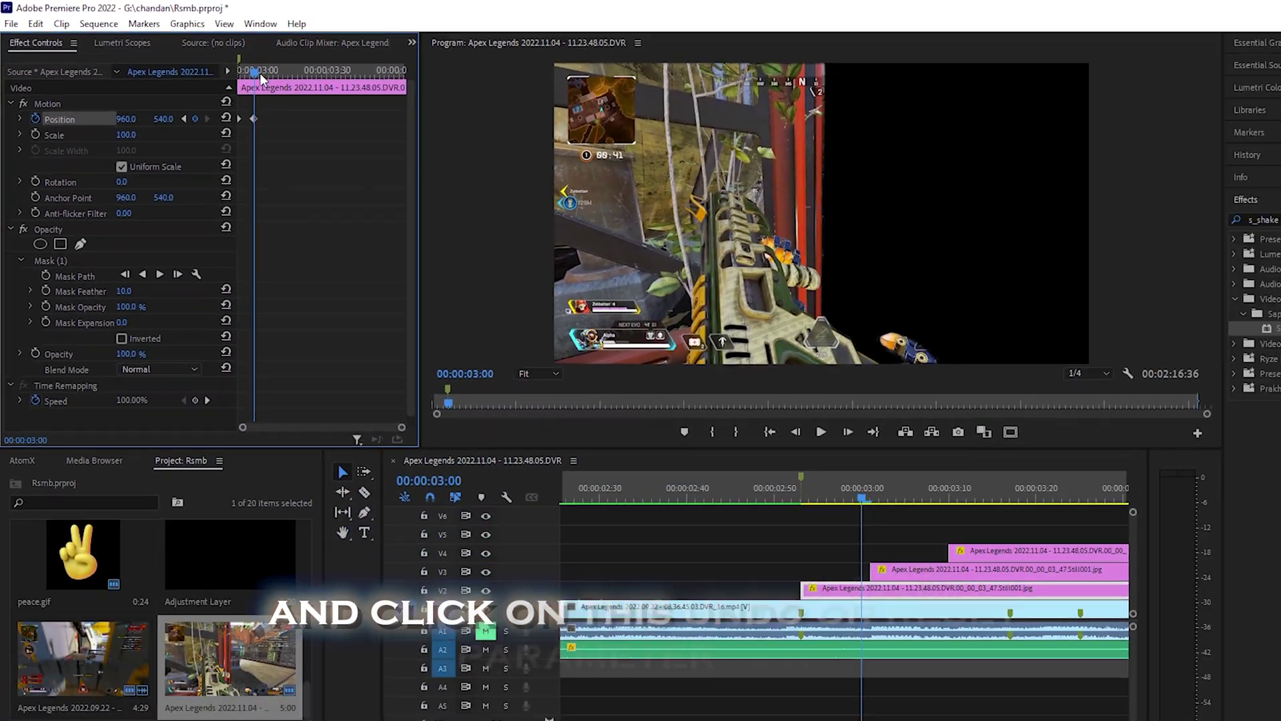
# - Add a Position keyframe at the V3 still's start, 00:00:03:01, lowering the vertical value so the masked sky moves up out of frame
pyautogui.moveTo(568, 162); pyautogui.dragTo(548, 176)
pyautogui.moveTo(221, 73); pyautogui.dragTo(231, 88)
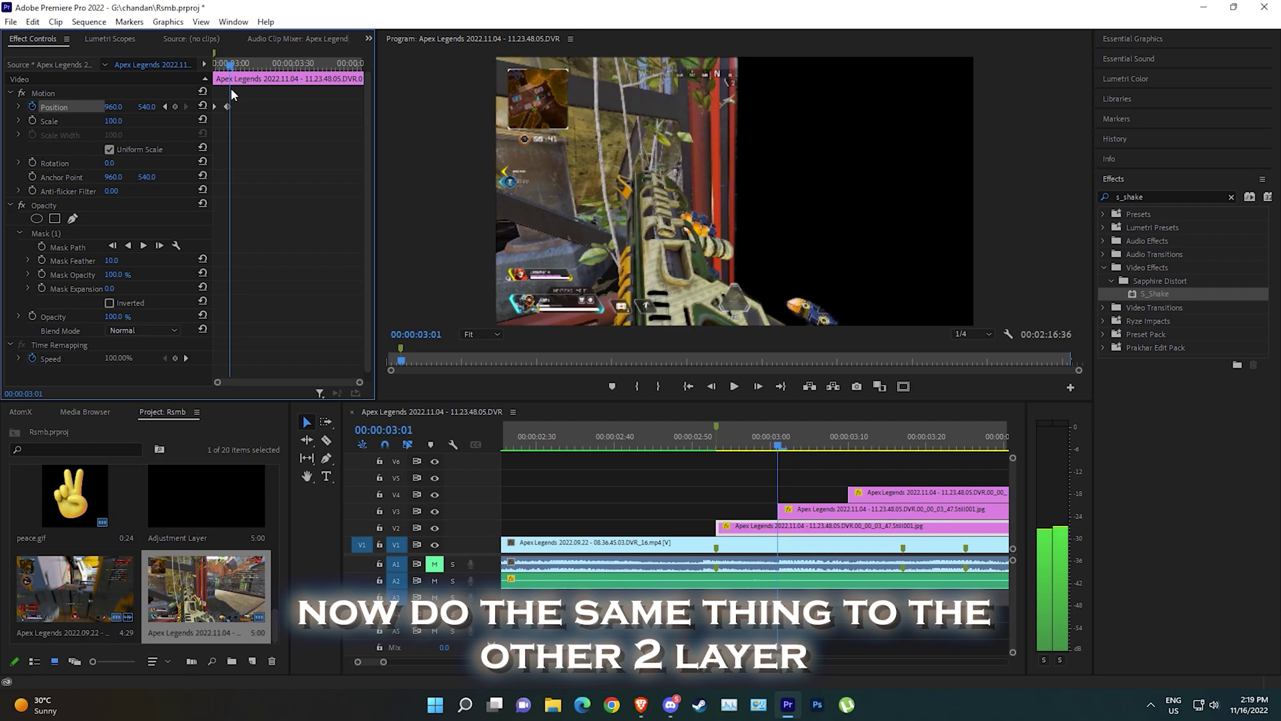
pyautogui.click(821, 509)
pyautogui.click(33, 106)
pyautogui.moveTo(147, 107); pyautogui.dragTo(2, 107)
# - Keyframe the V4 still's Position with the vertical value at 1476 at 00:00:03:10, and reset it to 960, 540 a few frames on
pyautogui.moveTo(776, 448); pyautogui.dragTo(859, 495)
pyautogui.click(860, 495)
pyautogui.click(150, 109)
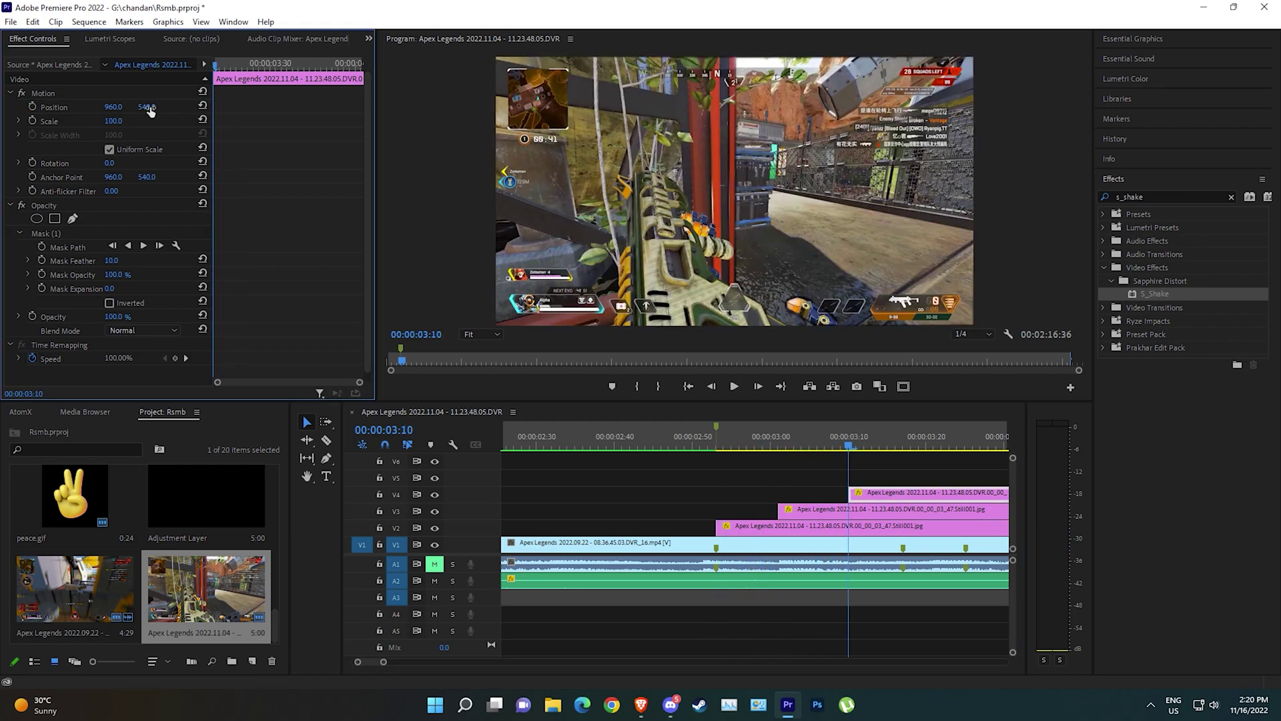
pyautogui.moveTo(146, 106); pyautogui.dragTo(765, 107)
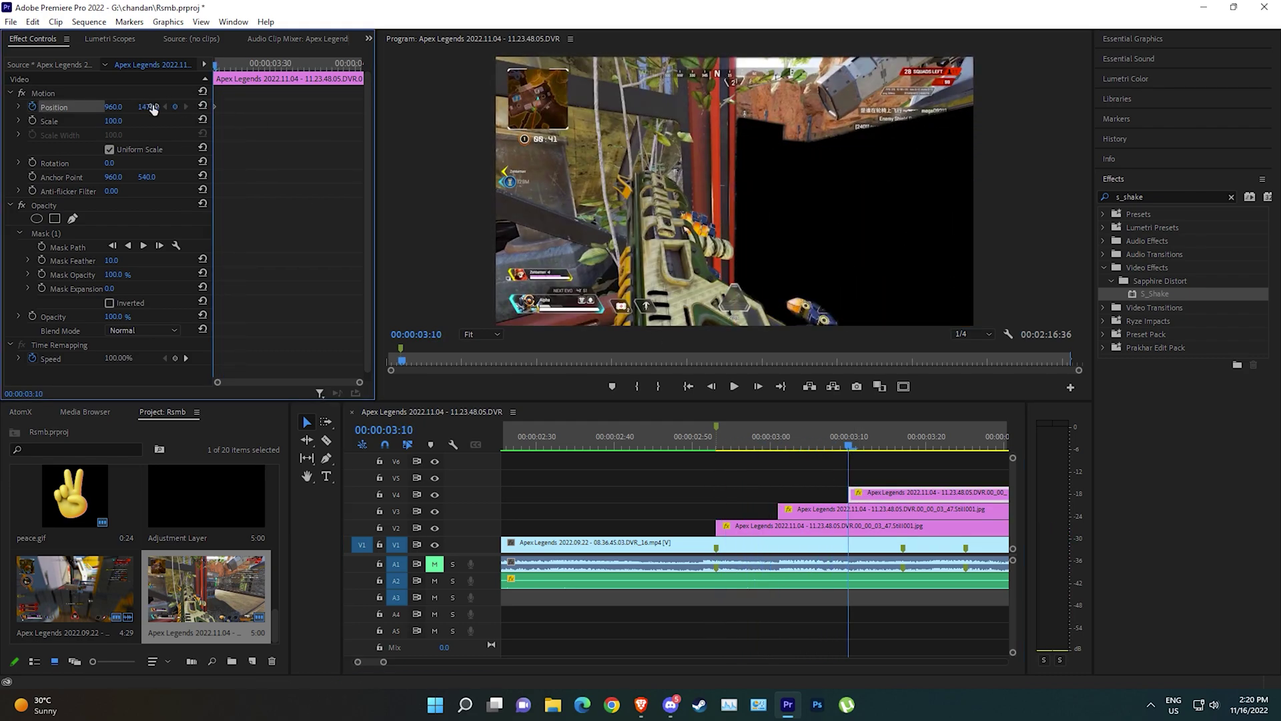
pyautogui.moveTo(851, 451); pyautogui.dragTo(910, 451)
pyautogui.click(202, 106)
# - Apply the Transition shake preset to the masked stills on V2, V3 and V4, and play the sequence from 00:00:02:09 to check the animation
pyautogui.scroll(-2, 861, 451)
pyautogui.moveTo(384, 661); pyautogui.dragTo(425, 662)
pyautogui.moveTo(754, 448); pyautogui.dragTo(726, 479)
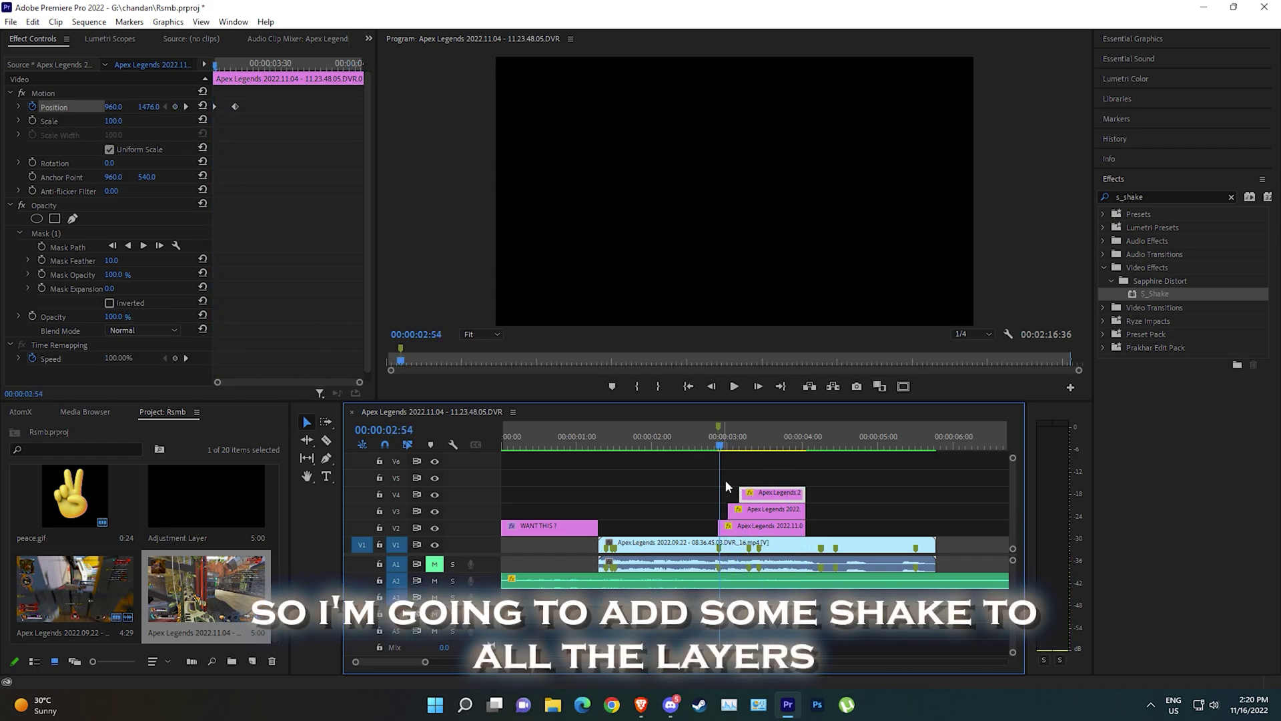
pyautogui.click(1231, 196)
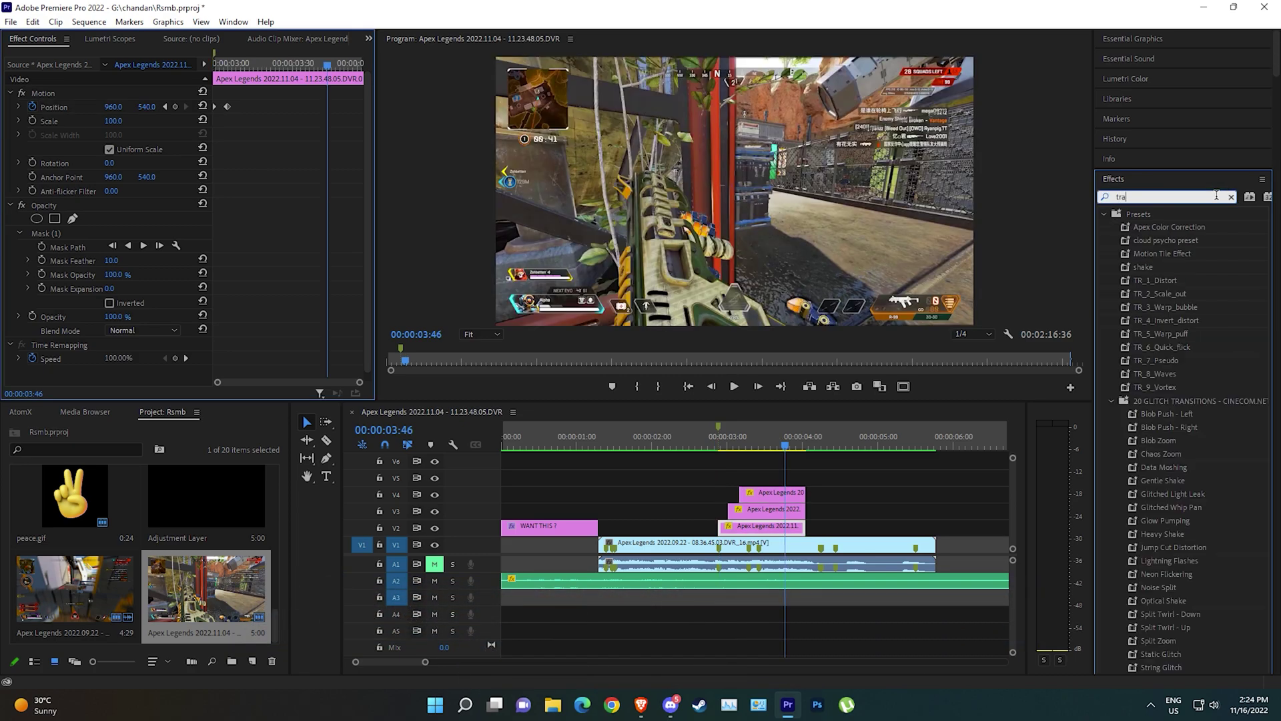
pyautogui.write('nsiti')
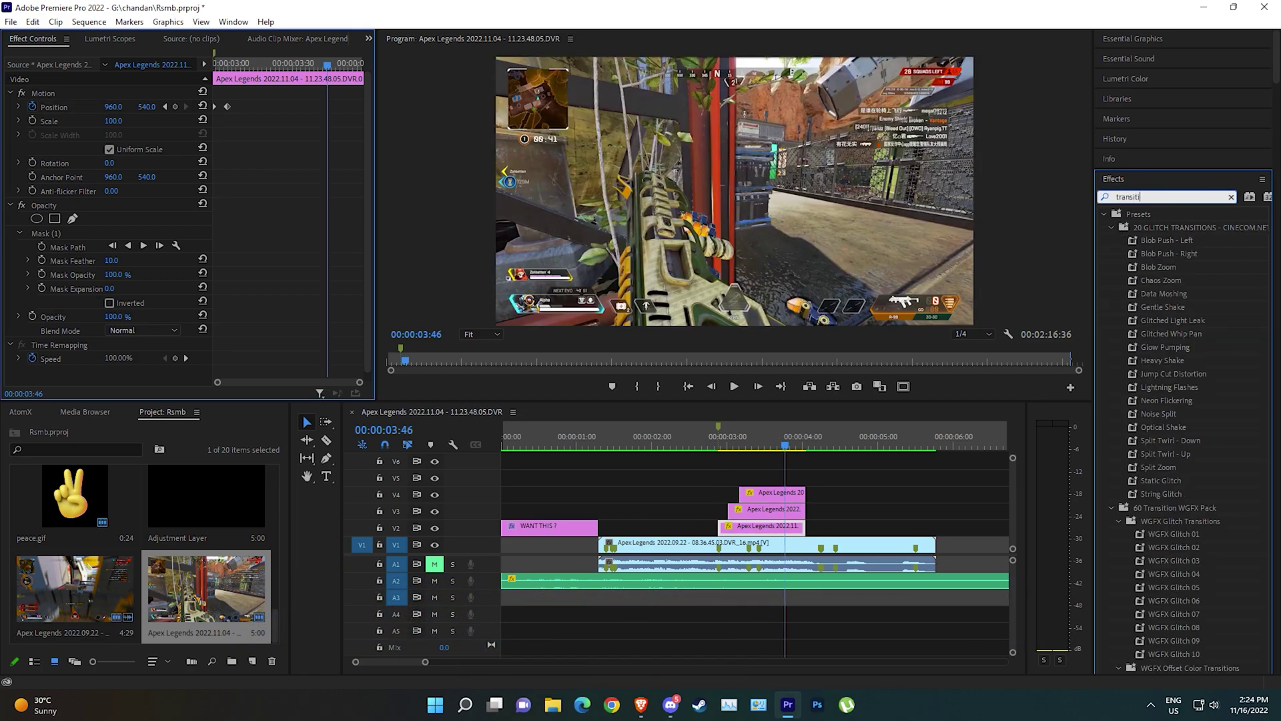
pyautogui.write('on sha')
pyautogui.moveTo(996, 367); pyautogui.dragTo(794, 526)
pyautogui.moveTo(782, 442); pyautogui.dragTo(664, 445)
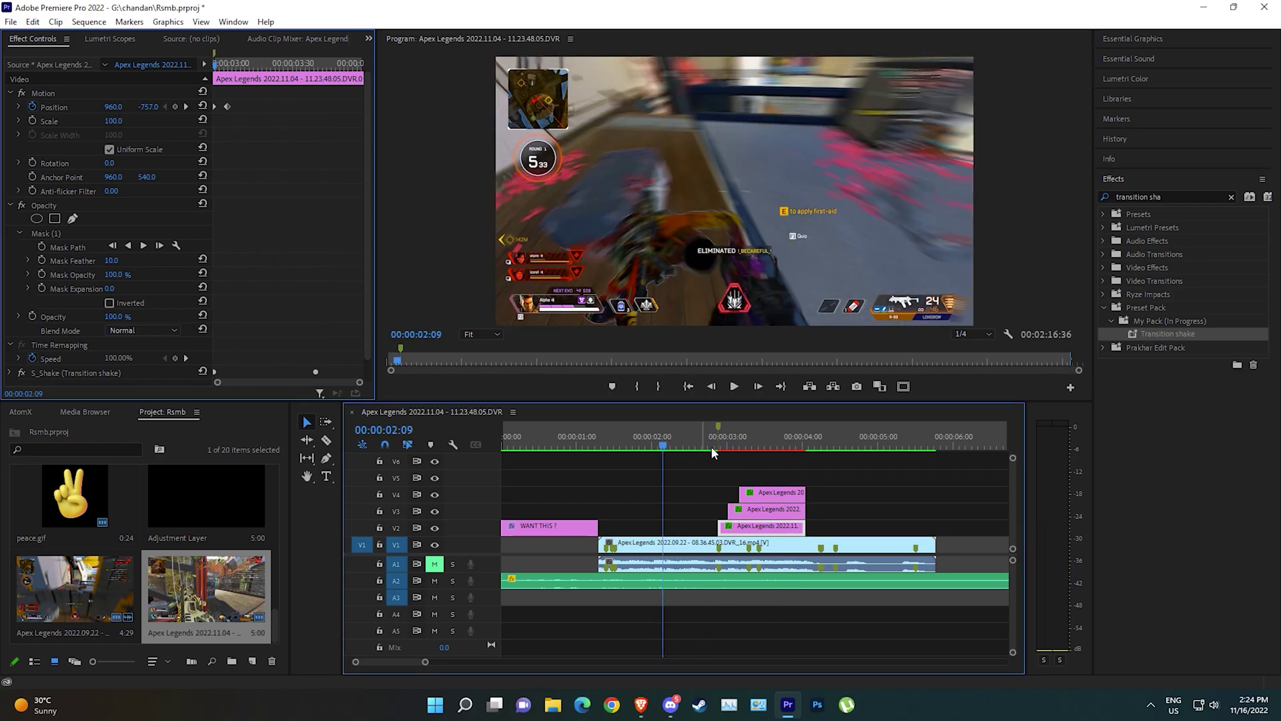
pyautogui.press('space')
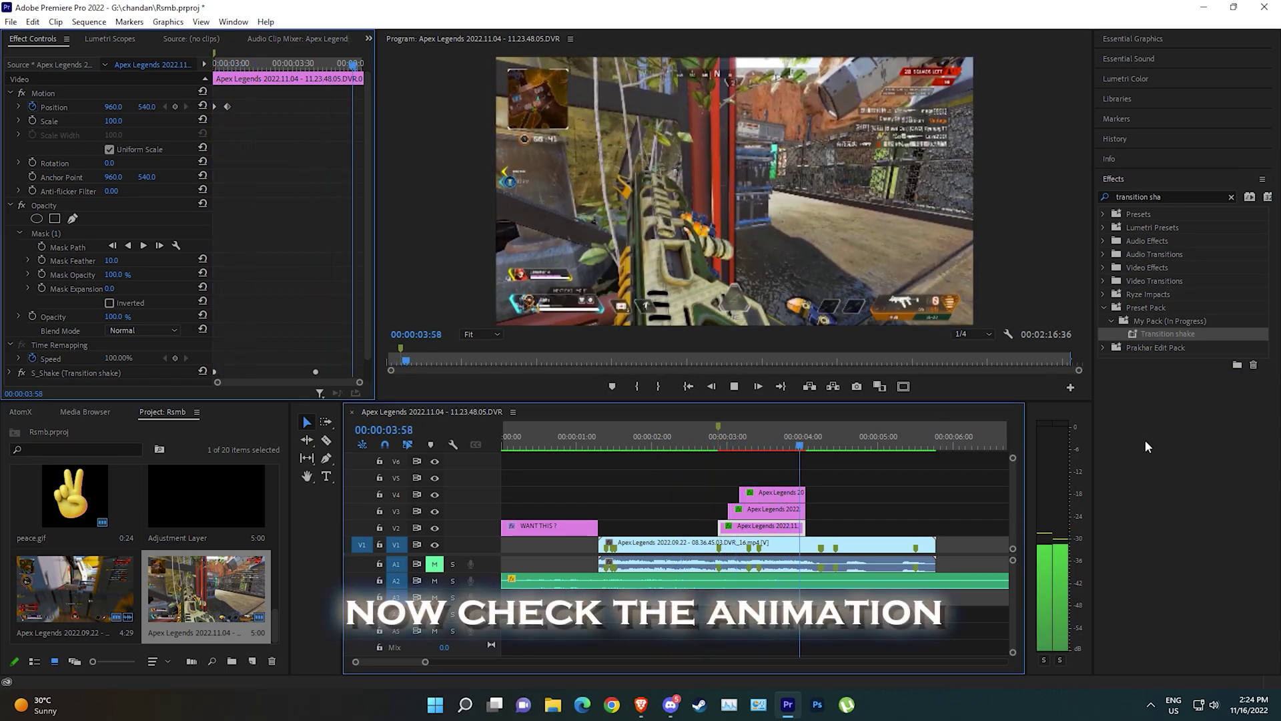